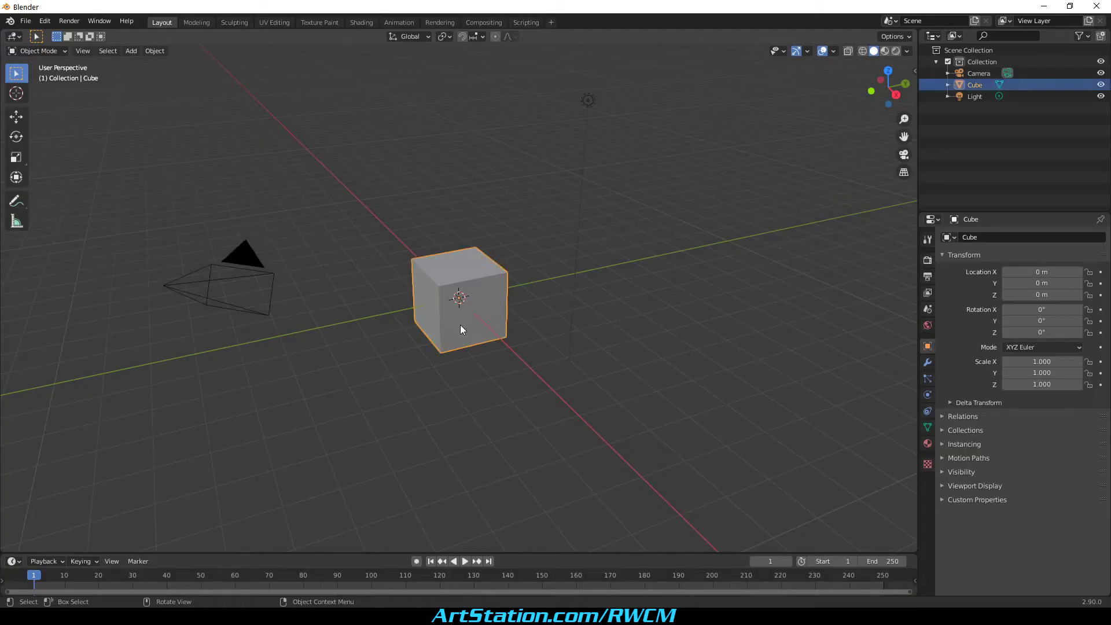
- Hide the camera and light with H, then delete the default cube
click(267, 282)
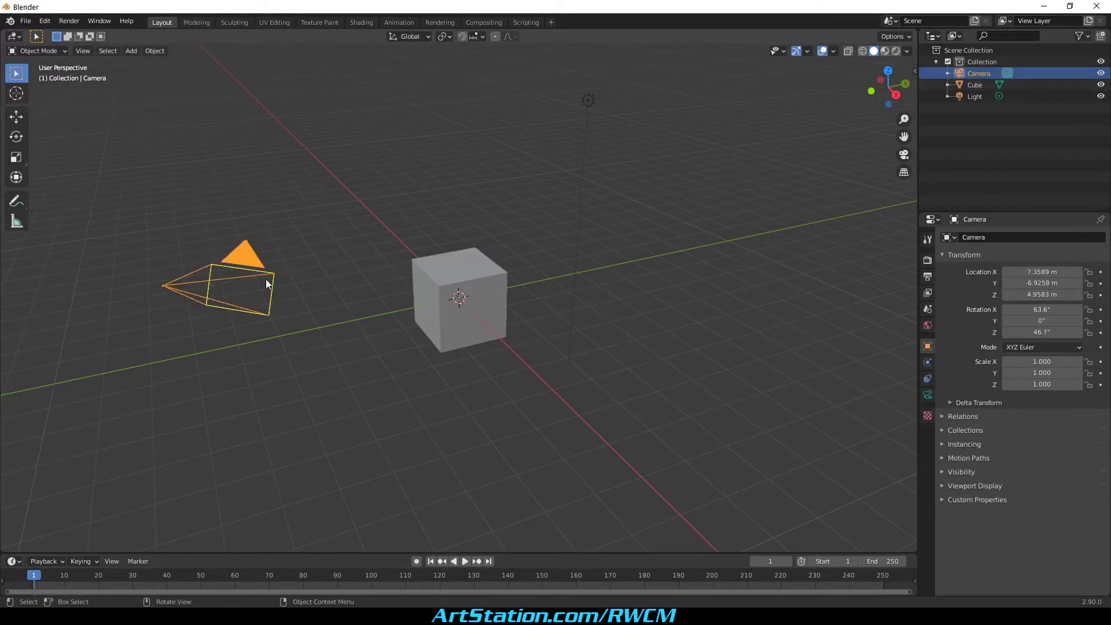
key(h)
click(590, 102)
key(h)
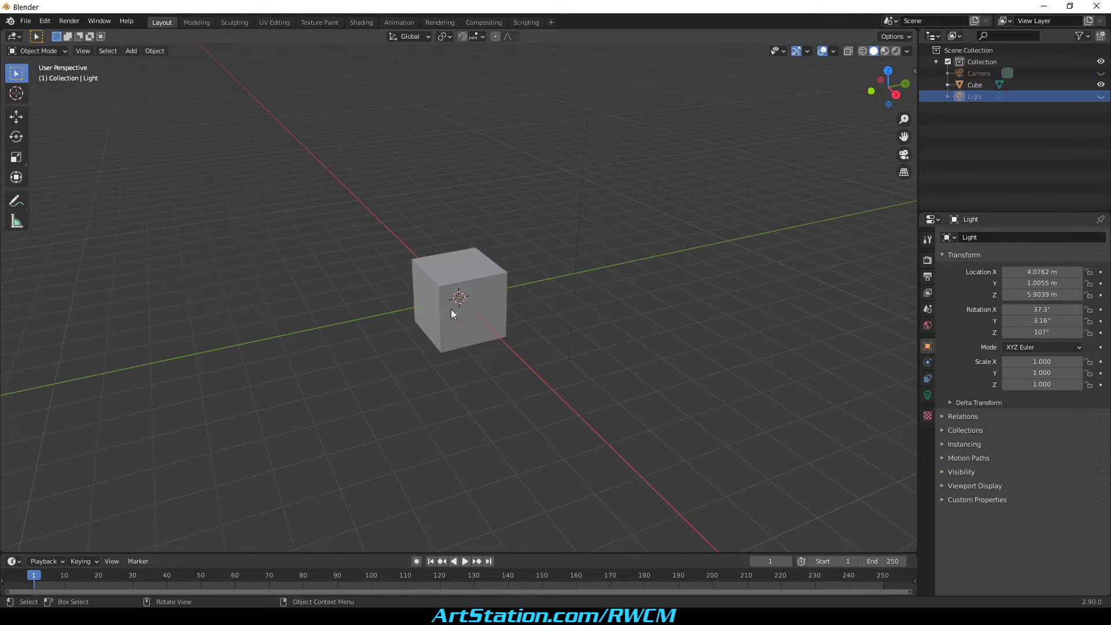
click(449, 310)
key(Delete)
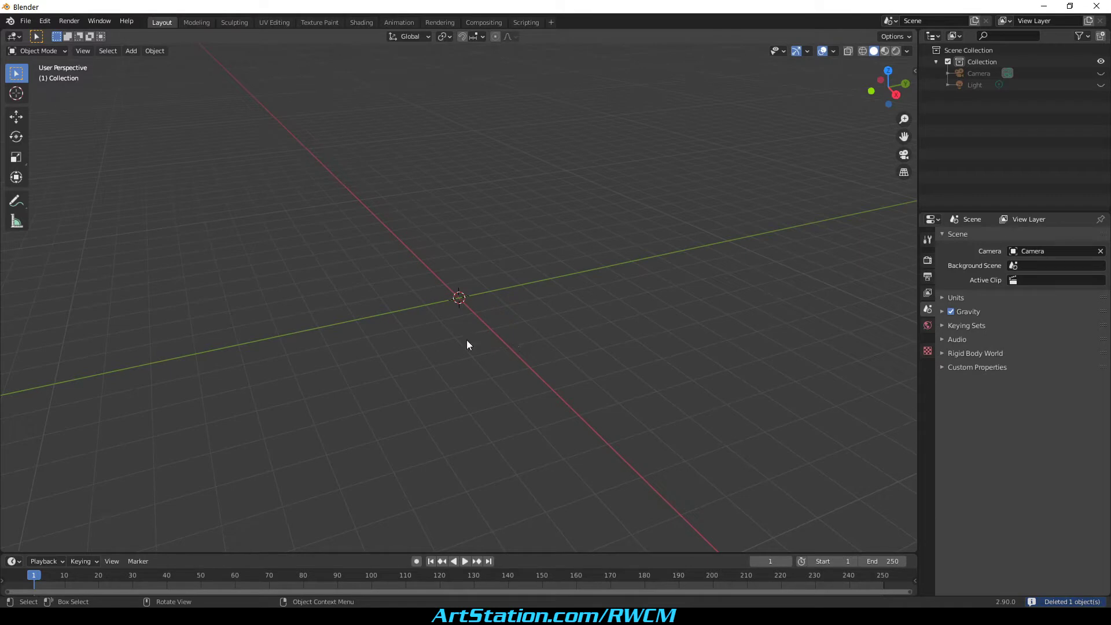
key(shift+a)
mouse_move(363, 197)
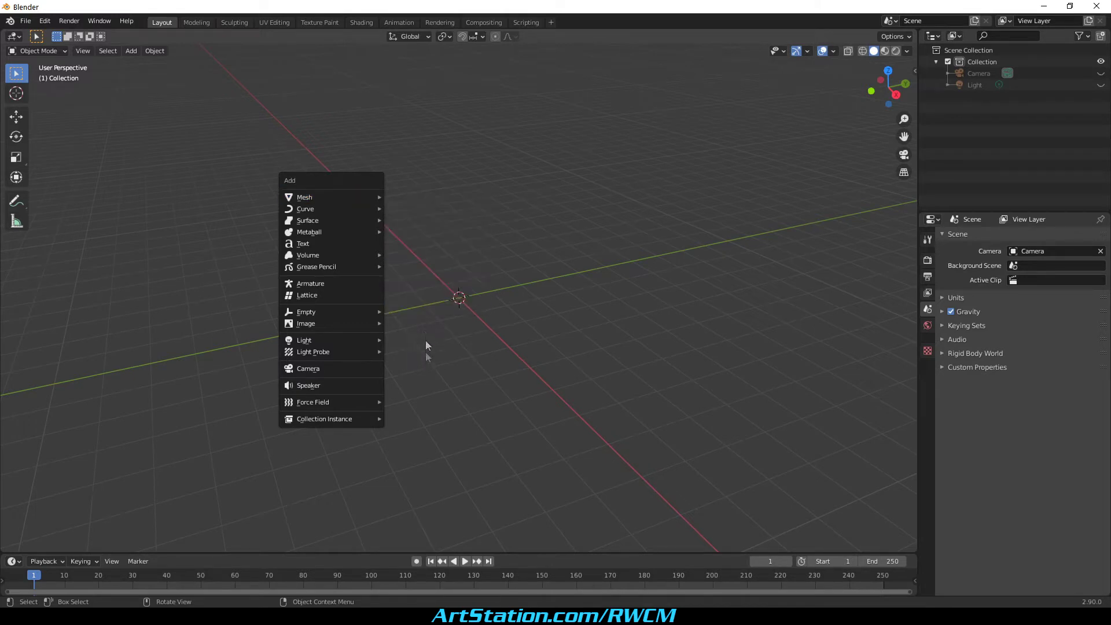
mouse_move(315, 196)
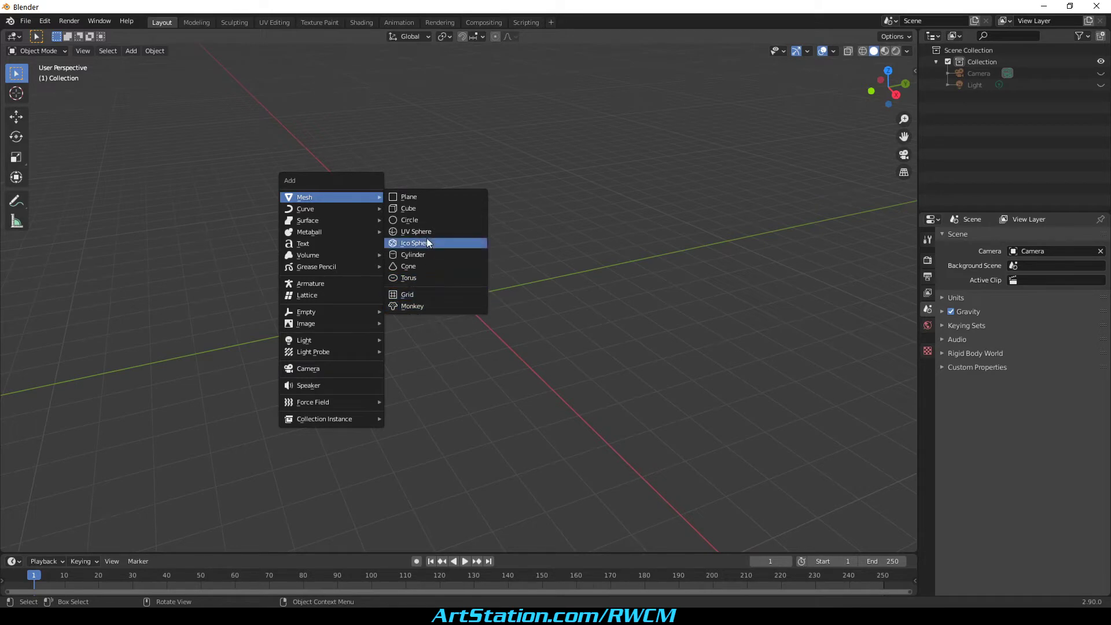
click(394, 150)
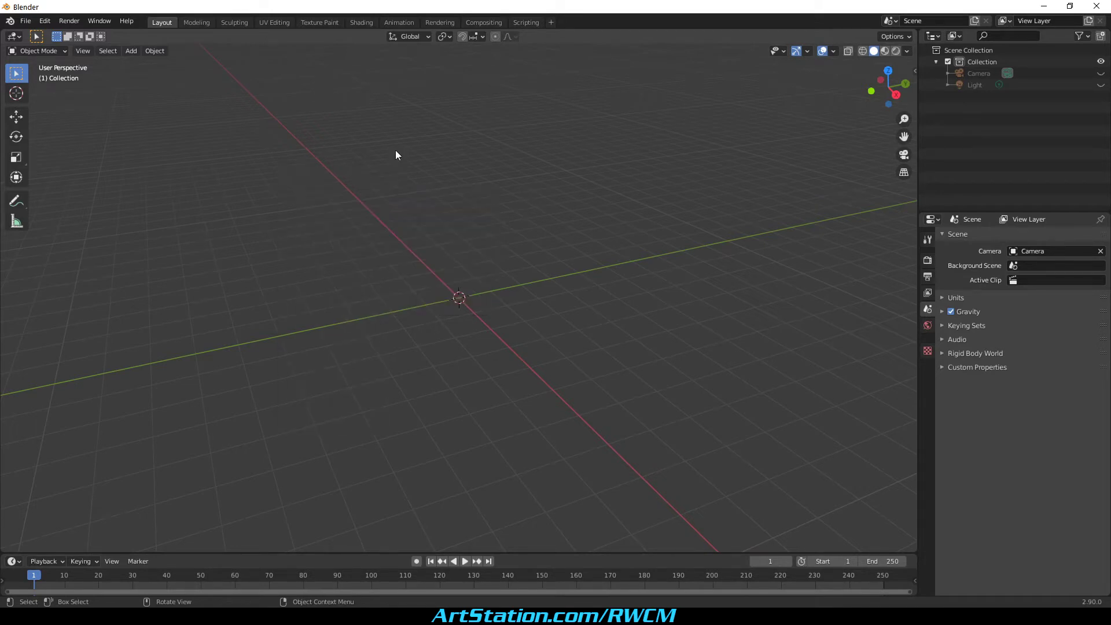
- In Preferences > Add-ons, search 'extra' and tick Add Mesh: Extra Objects
click(44, 21)
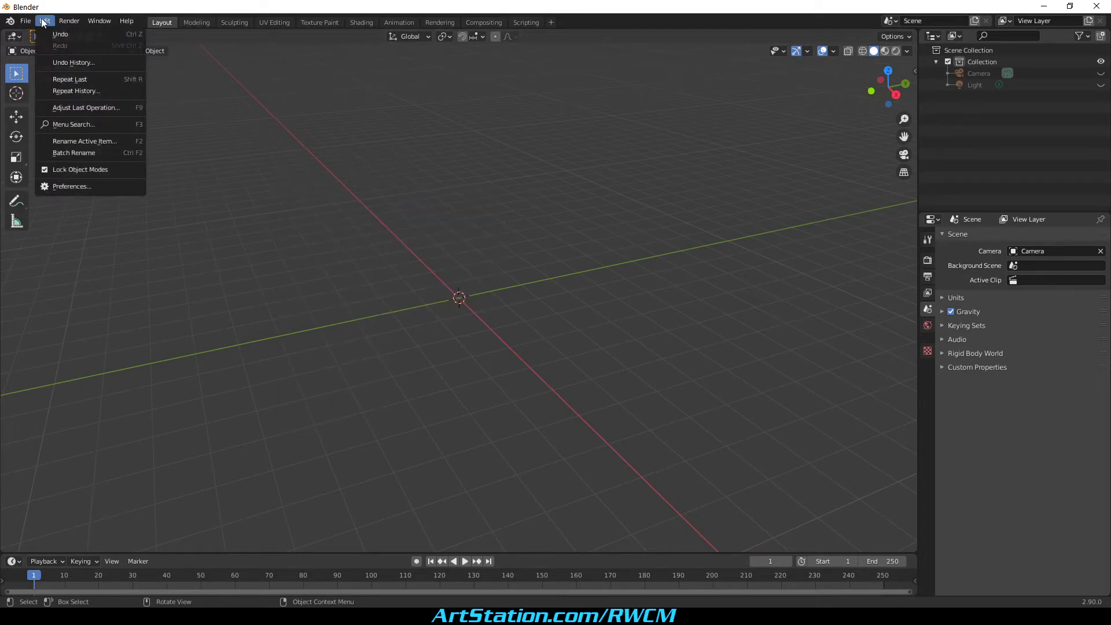
click(93, 186)
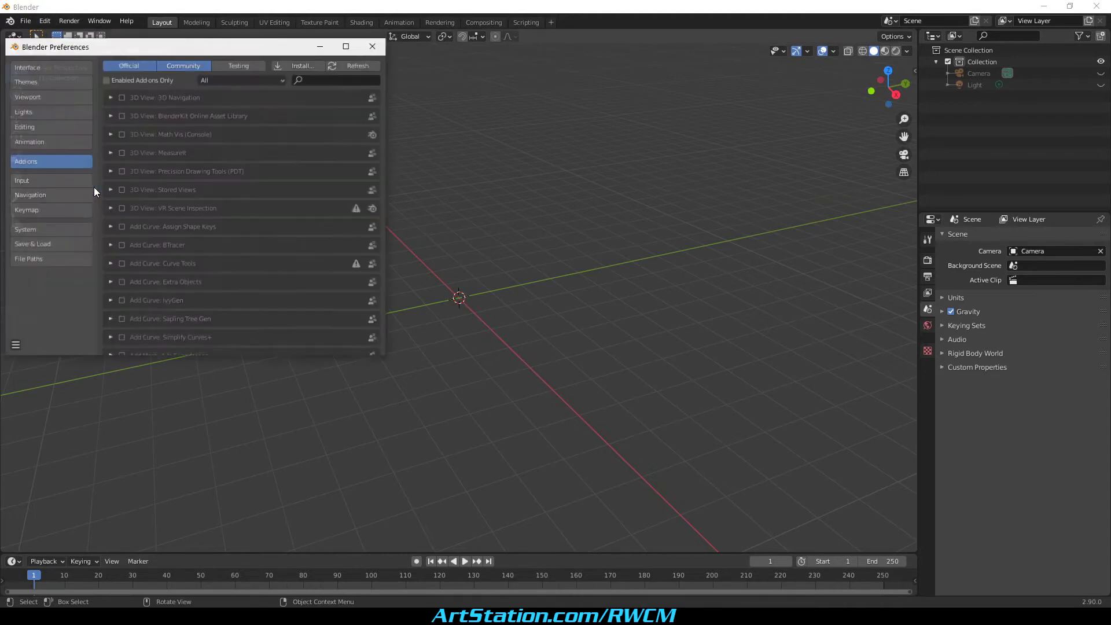
click(323, 77)
text(extra)
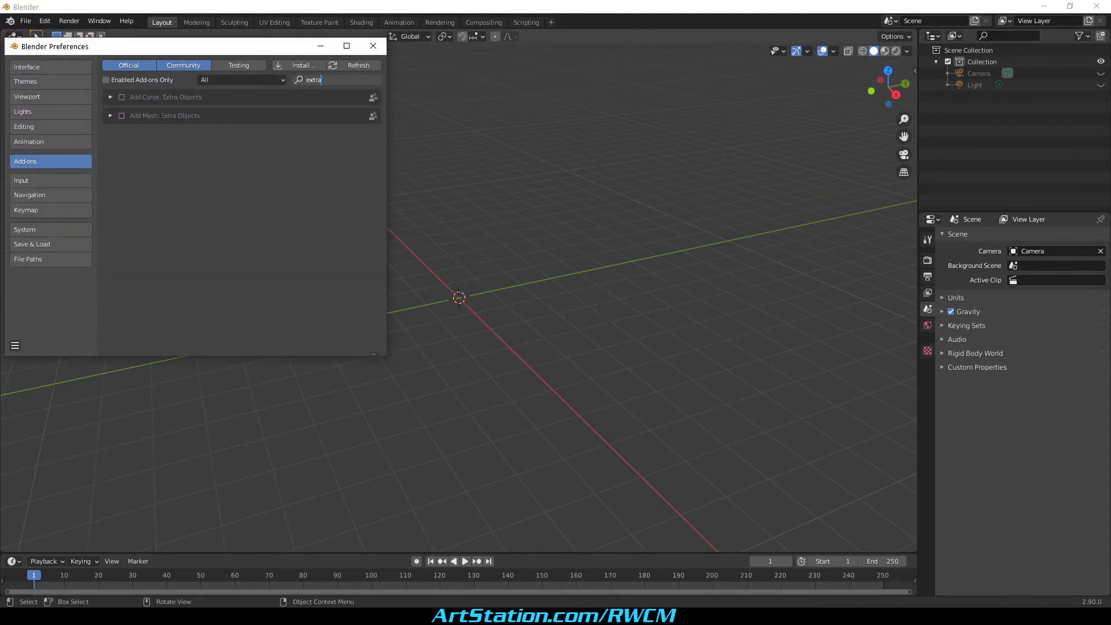
key(Return)
click(122, 116)
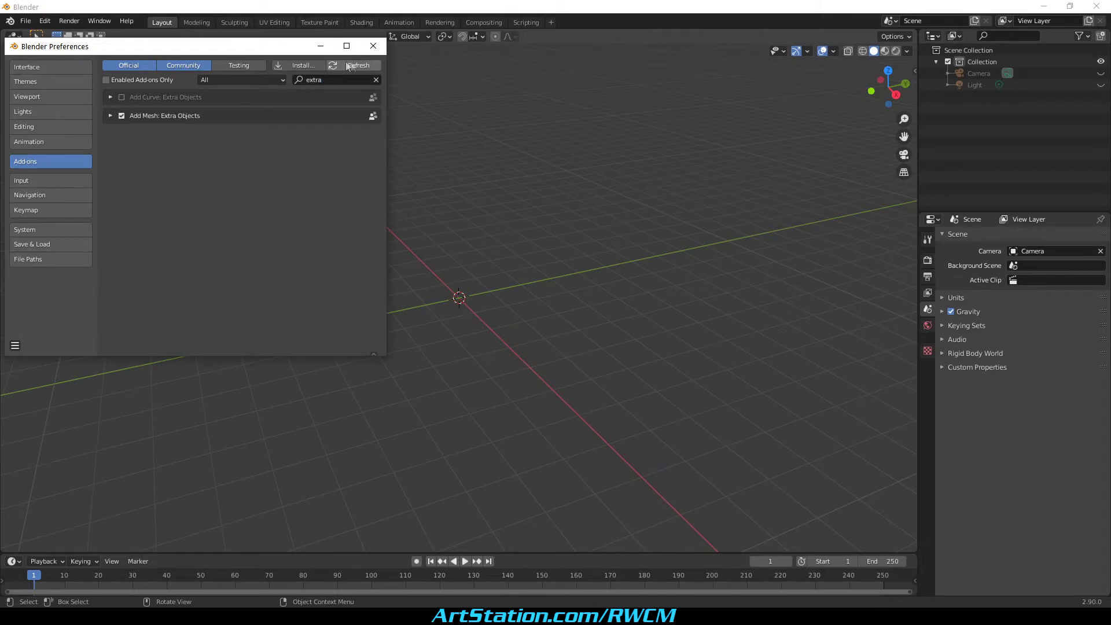
click(376, 80)
click(373, 46)
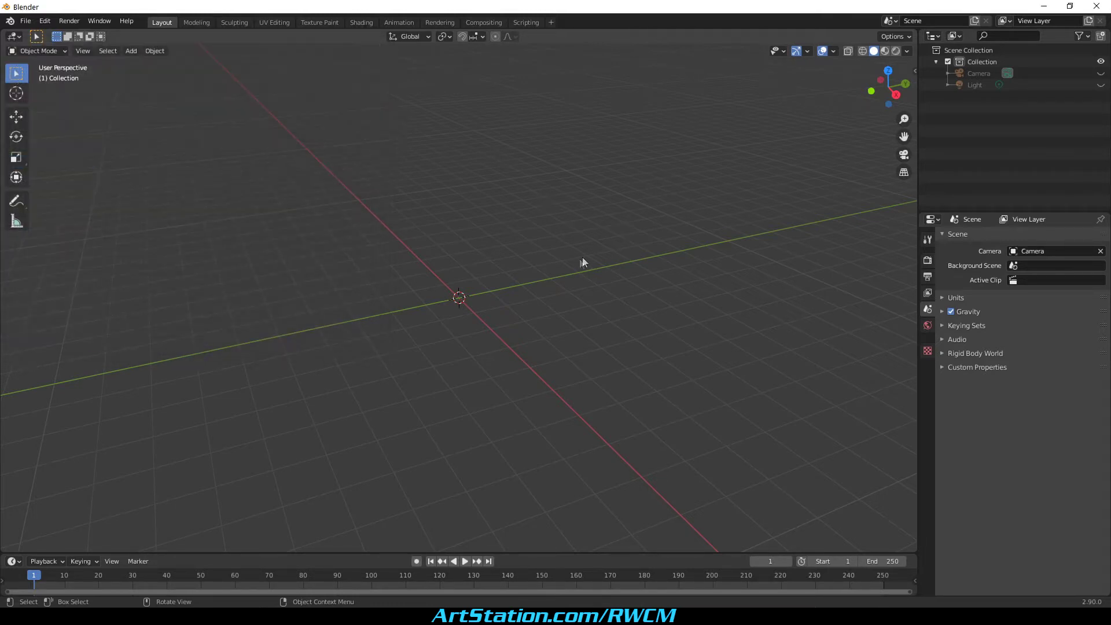
key(shift+a)
- Add a Mesh > Round Cube at the origin and look it over
mouse_move(339, 228)
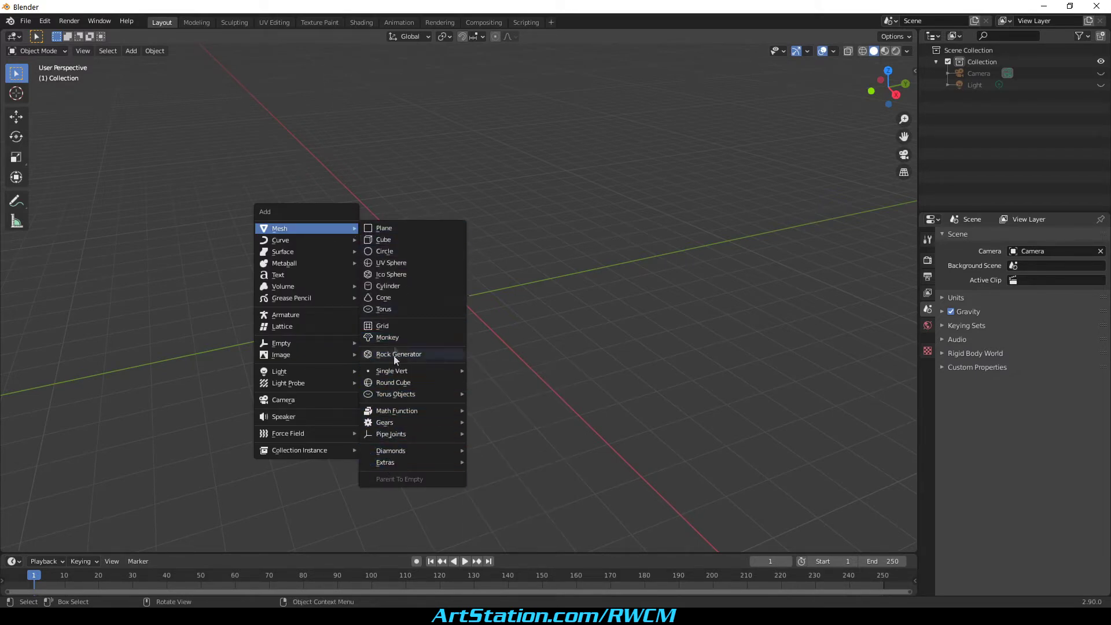
click(421, 384)
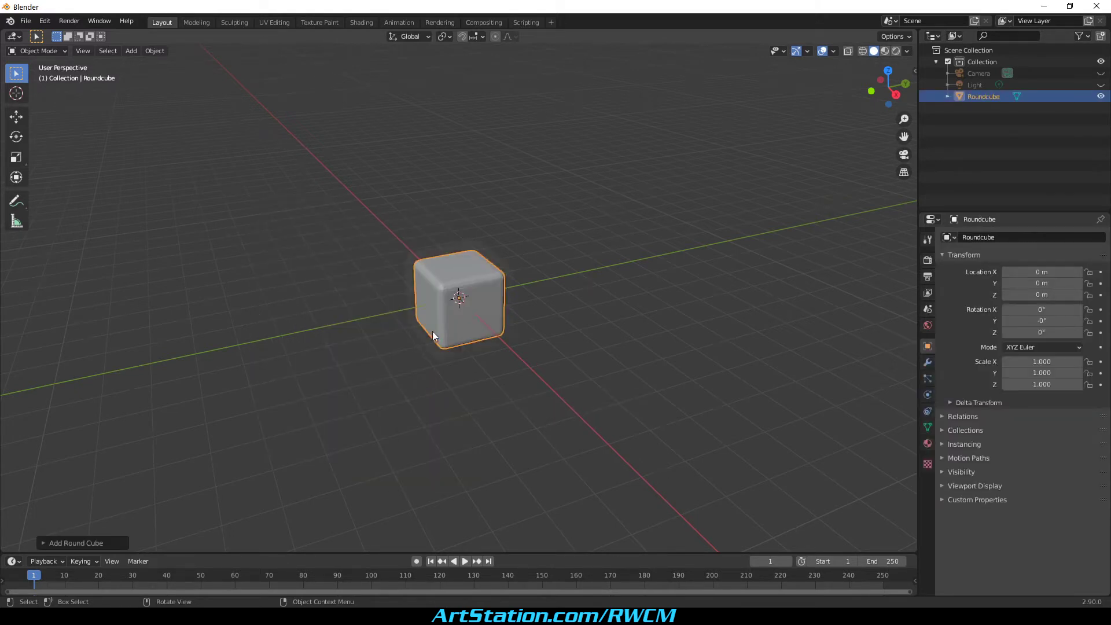
scroll(434, 331, up, 4)
mouse_move(467, 389)
middle_down()
mouse_move(511, 403)
mouse_move(480, 388)
middle_up()
scroll(510, 403, down, 2)
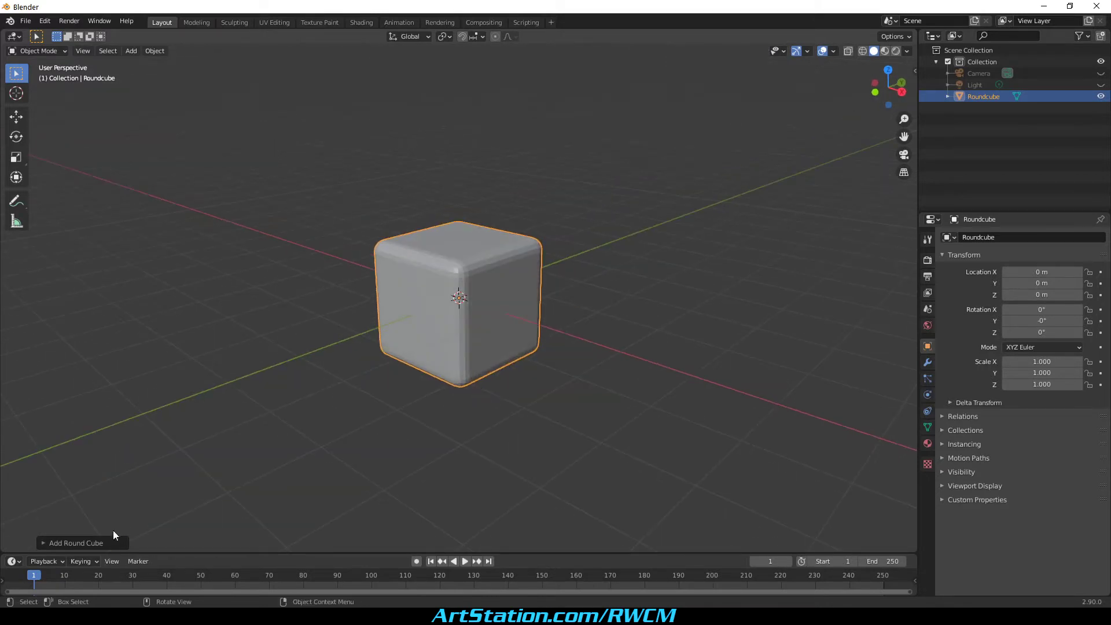
- Set the Round Cube's radius to 1, turning it into a sphere
click(51, 543)
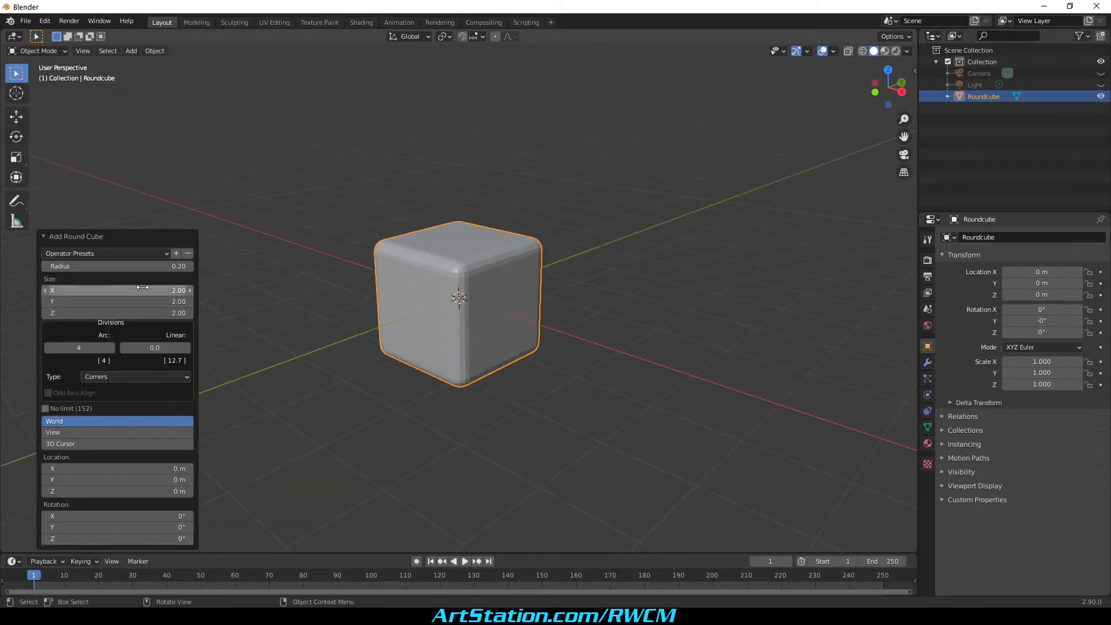
click(122, 265)
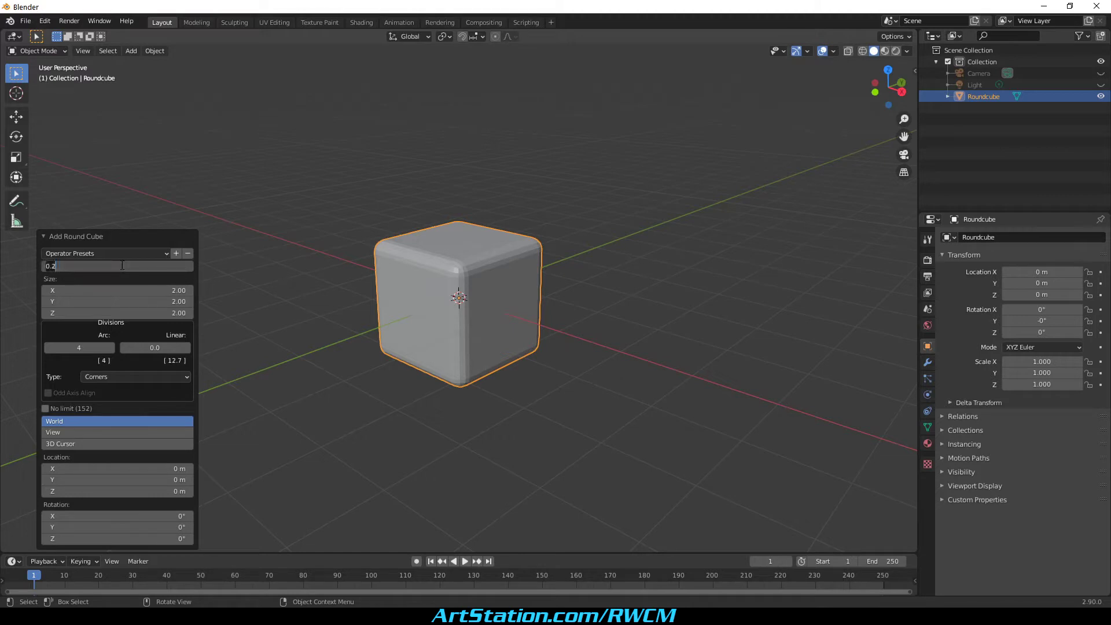
text(1)
key(Return)
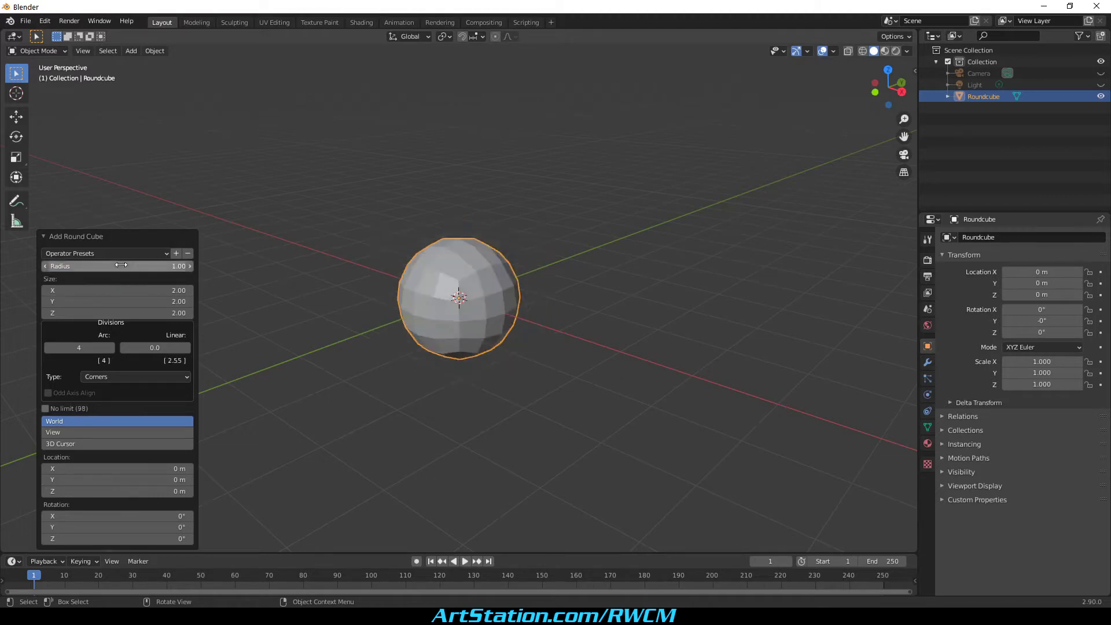
middle_drag(359, 347, 466, 318)
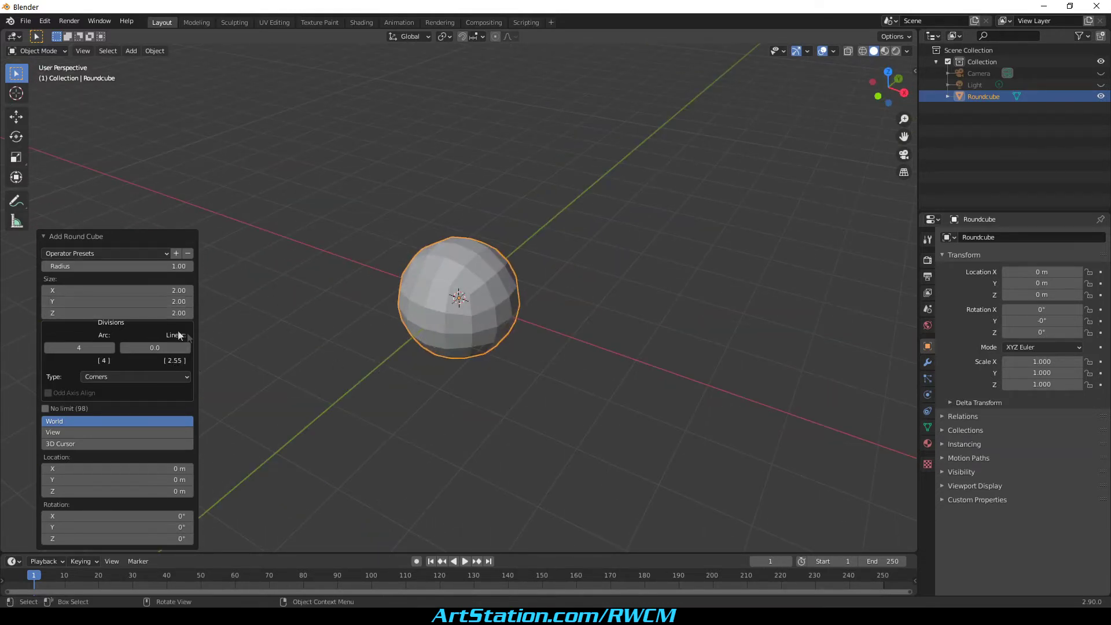
- Stretch it to X size 5.75 and raise arc divisions to 10
click(146, 292)
text(5.75)
key(Return)
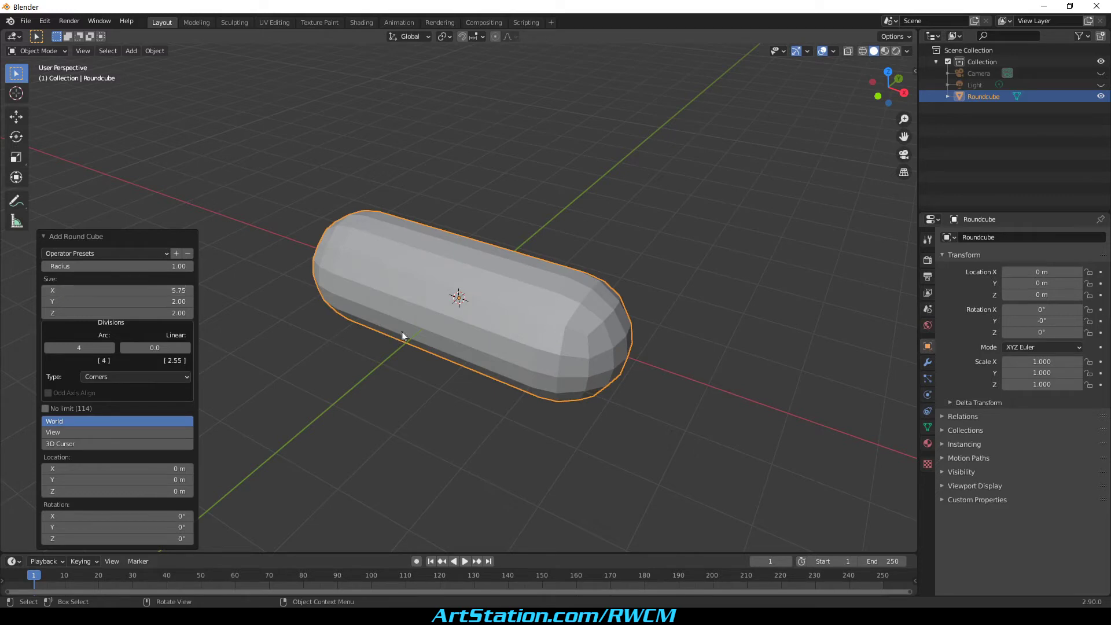
middle_drag(411, 318, 387, 303)
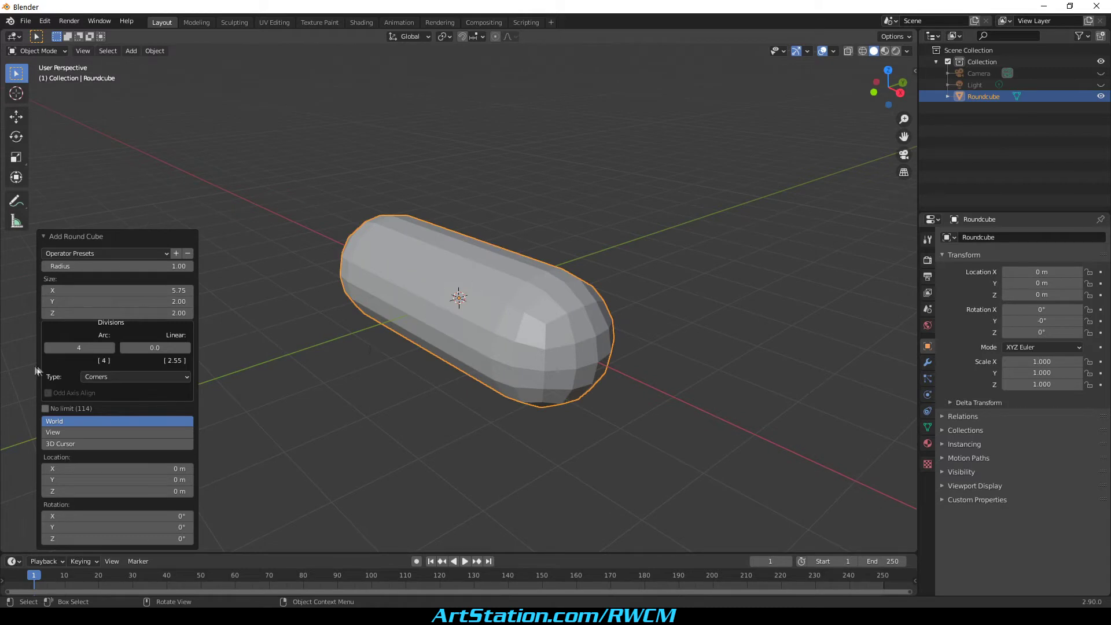
click(69, 350)
text(10)
key(Return)
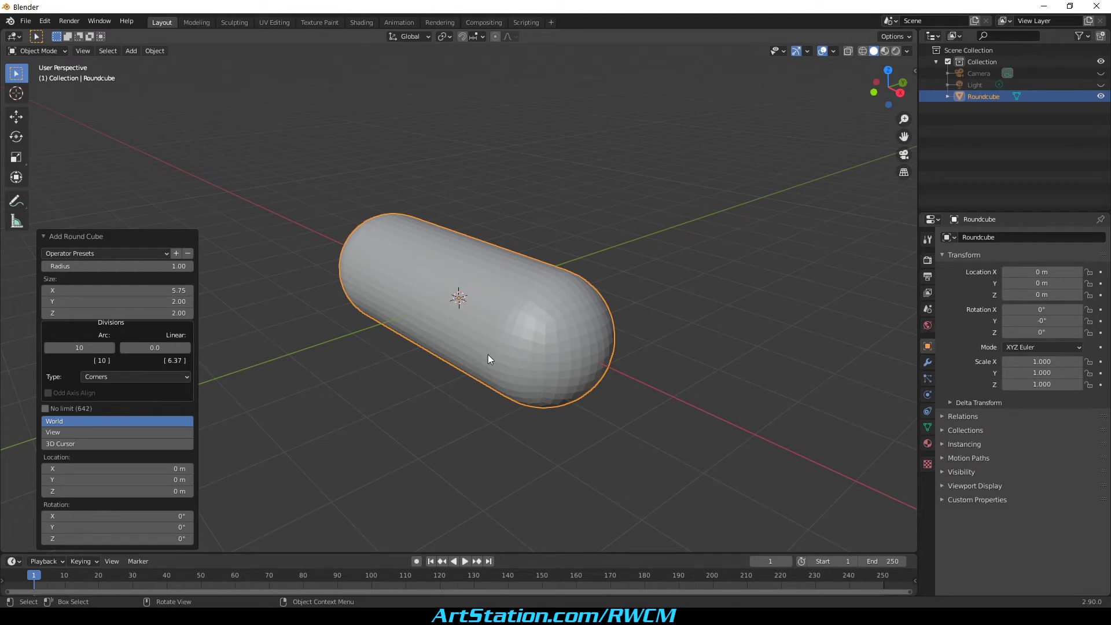
click(404, 397)
- Apply Shade Smooth to the capsule from its right-click menu
scroll(473, 347, up, 4)
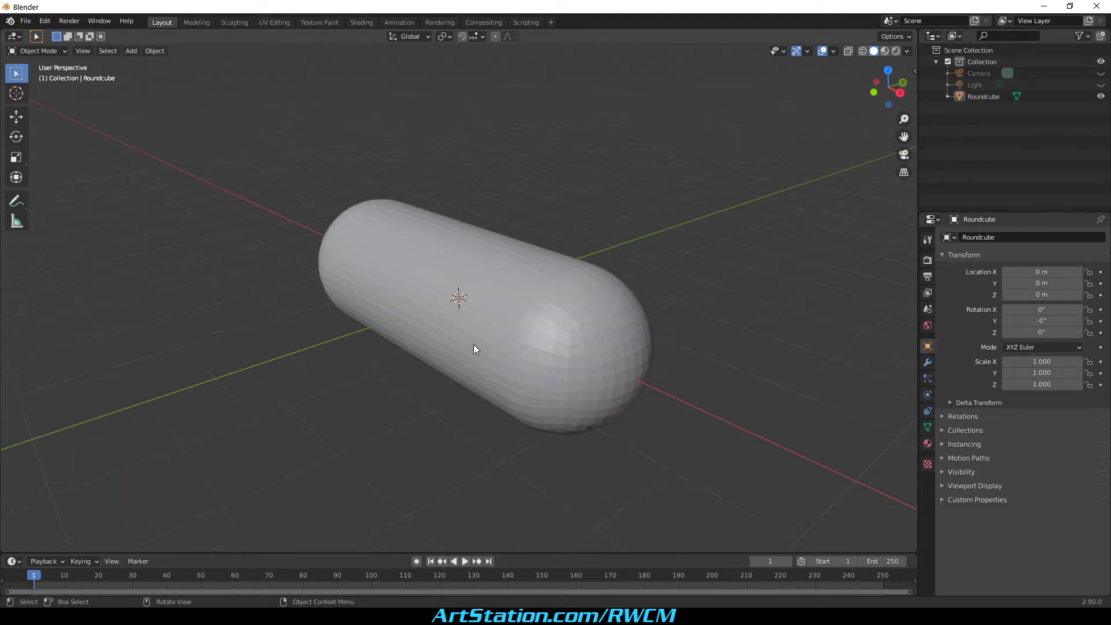
middle_drag(487, 363, 467, 335)
scroll(529, 368, down, 4)
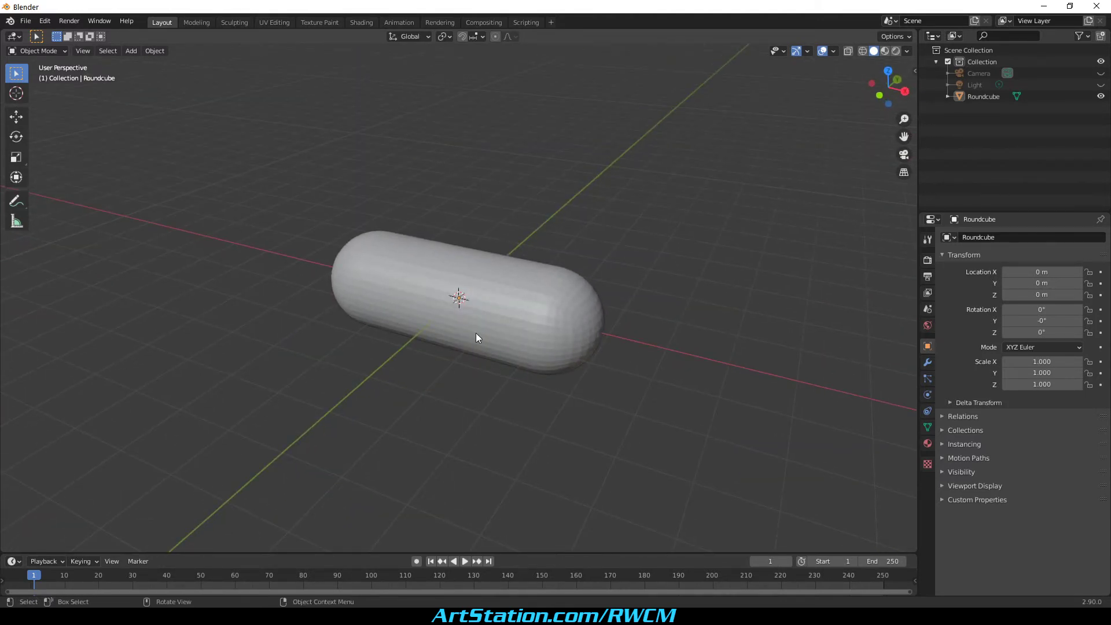
click(476, 332)
right_click(484, 291)
click(484, 291)
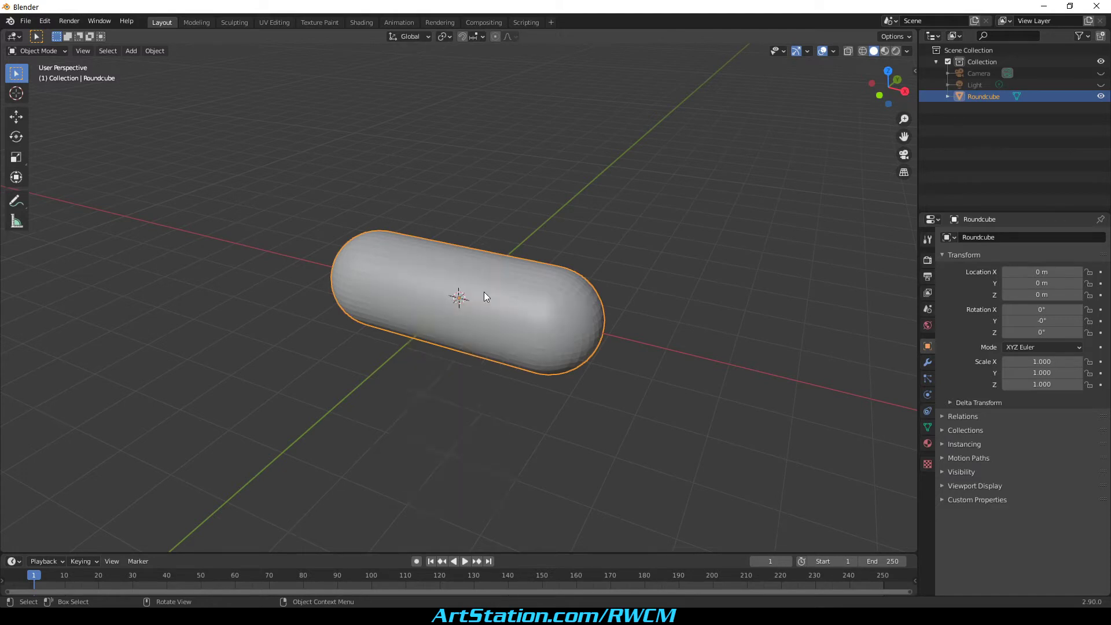
- Enable Auto Smooth at 30° under Normals in the Object Data properties
click(928, 429)
click(941, 435)
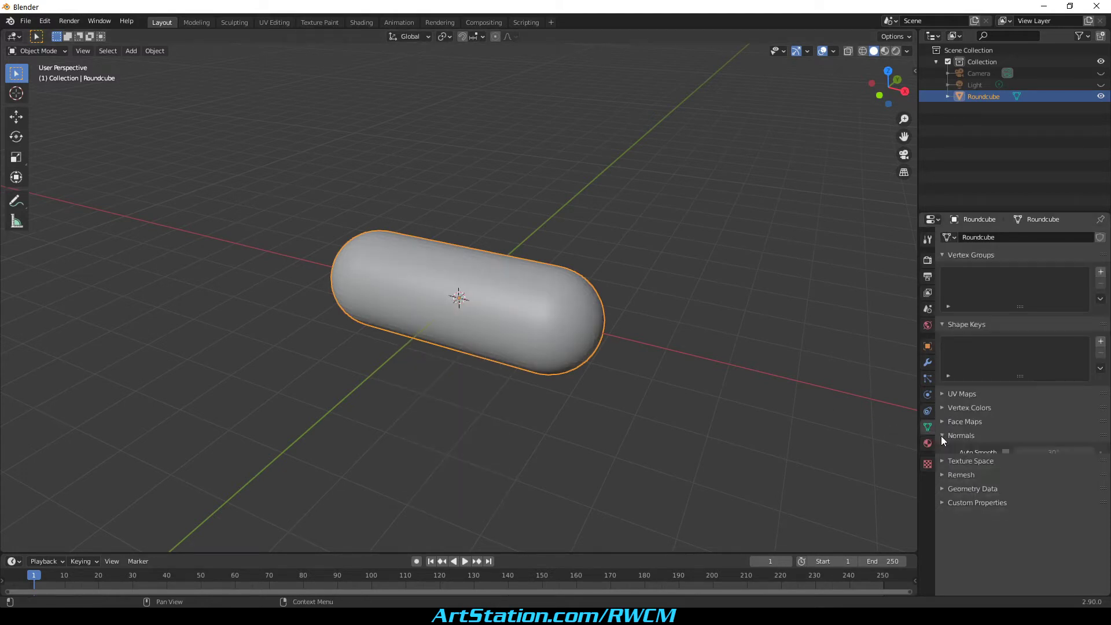
click(1006, 452)
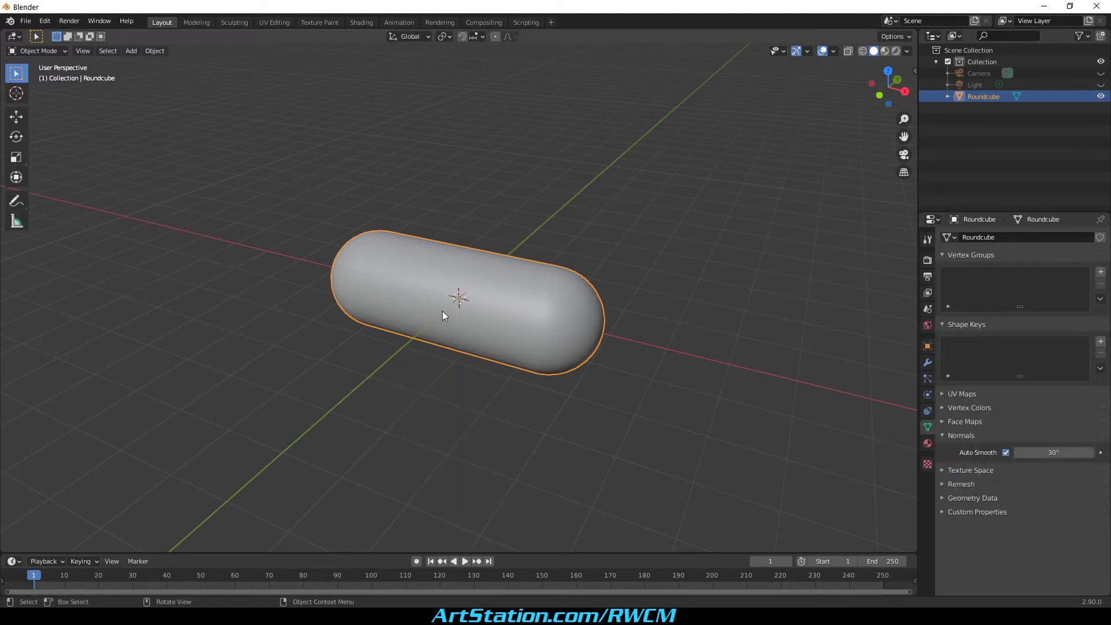
scroll(442, 311, up, 3)
middle_drag(491, 323, 526, 314)
scroll(435, 299, down, 5)
scroll(506, 308, up, 3)
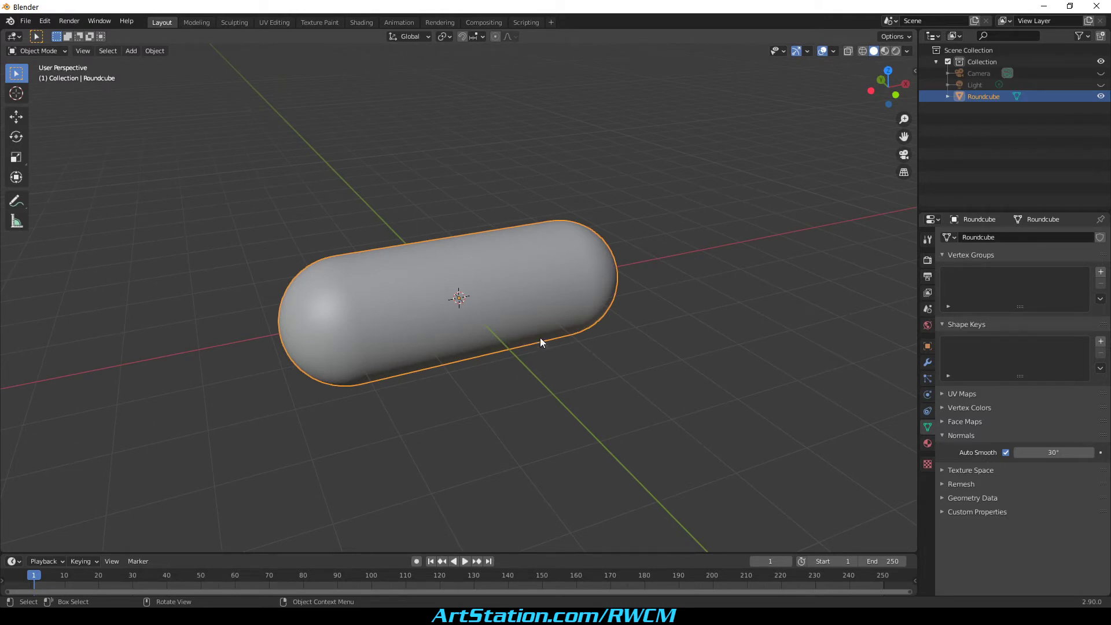
middle_drag(539, 338, 561, 317)
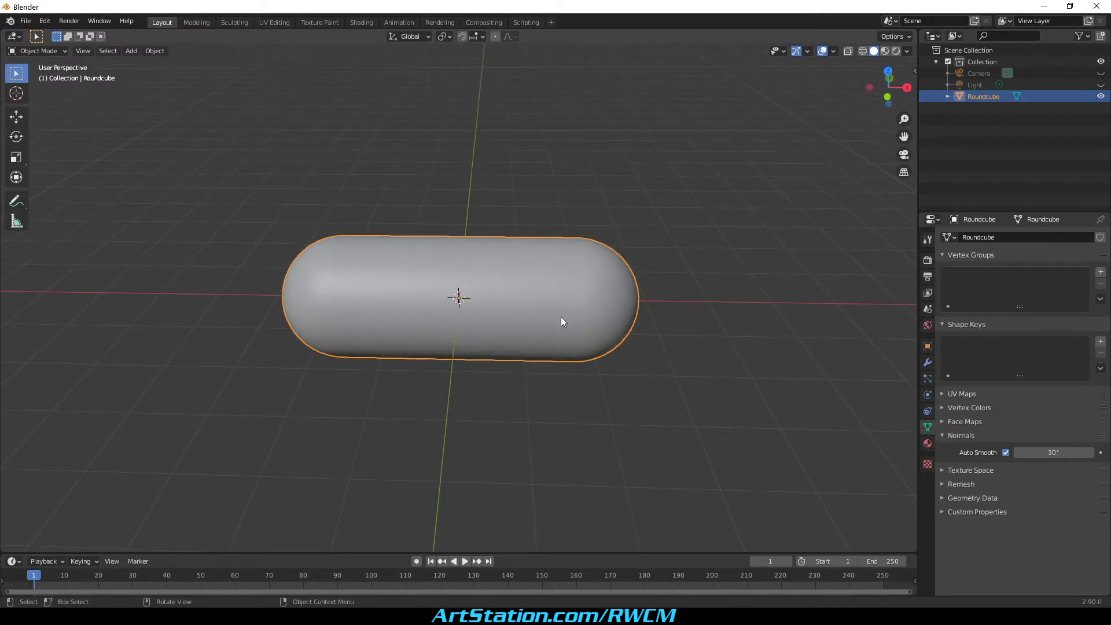
- Switch to Front Orthographic view with numpad 1 and enter Edit Mode
key(KP_1)
key(z)
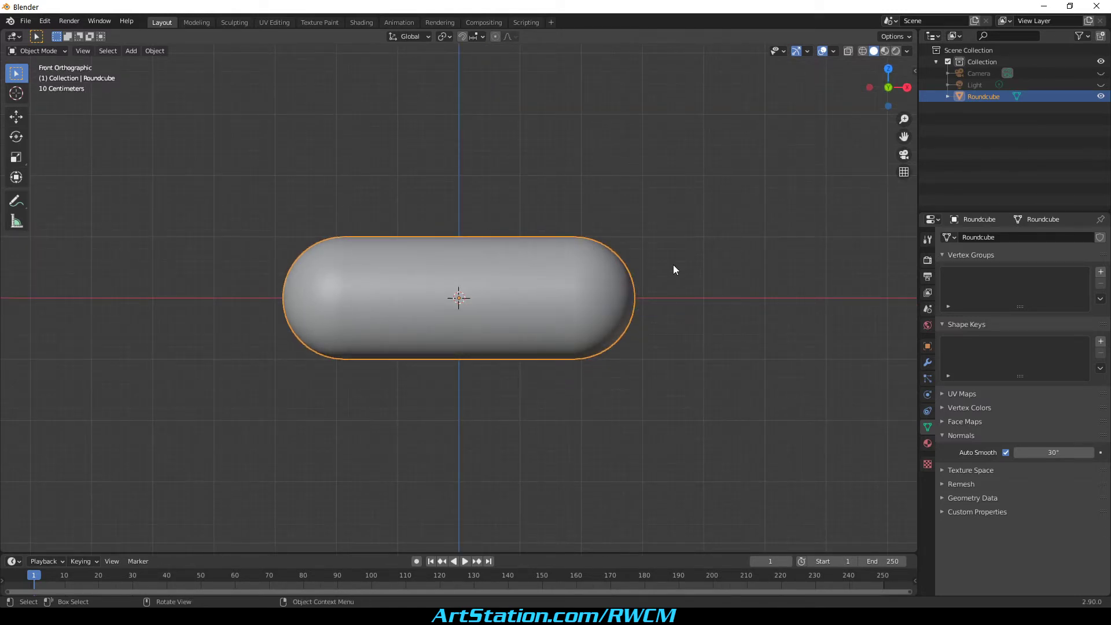
key(Tab)
- With X-ray on, delete the left end-cap vertices and box-select the open left edge
key(alt+z)
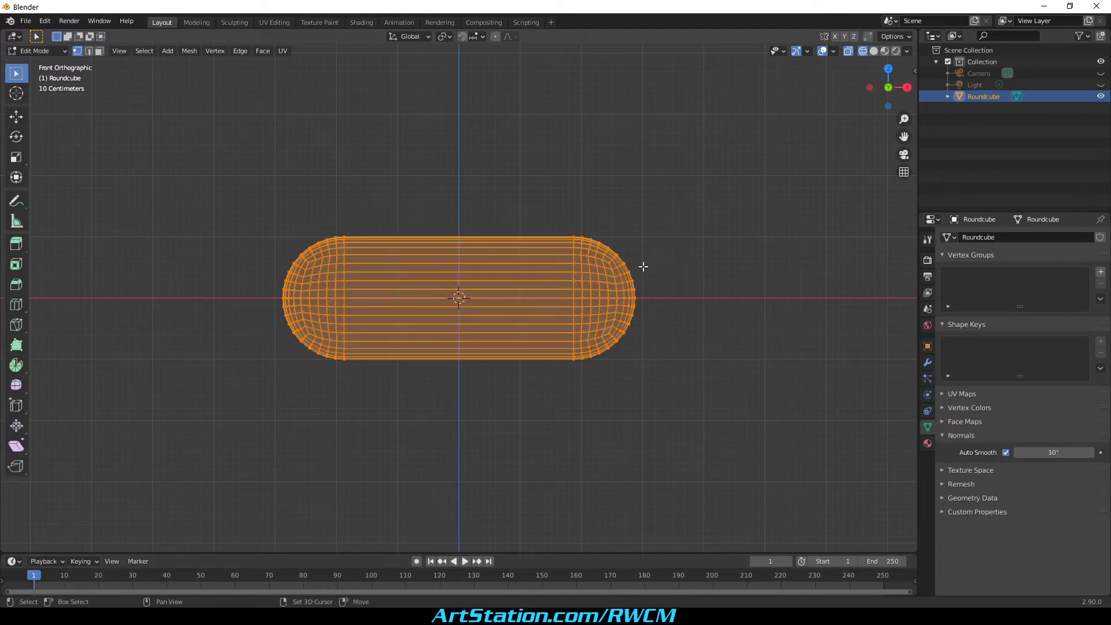
drag(255, 219, 340, 390)
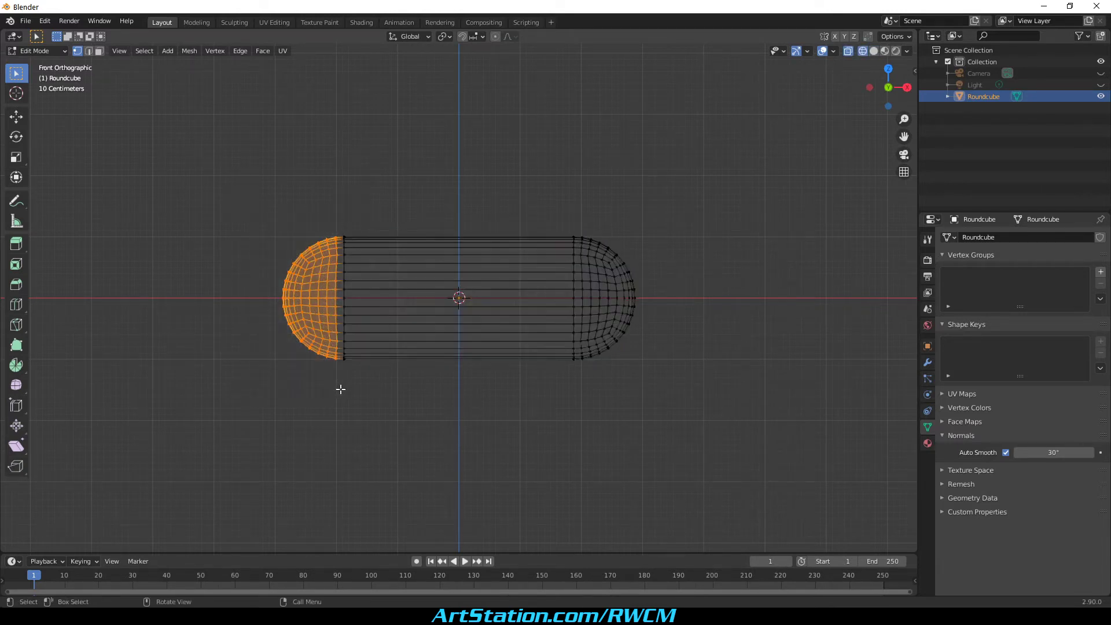
key(x)
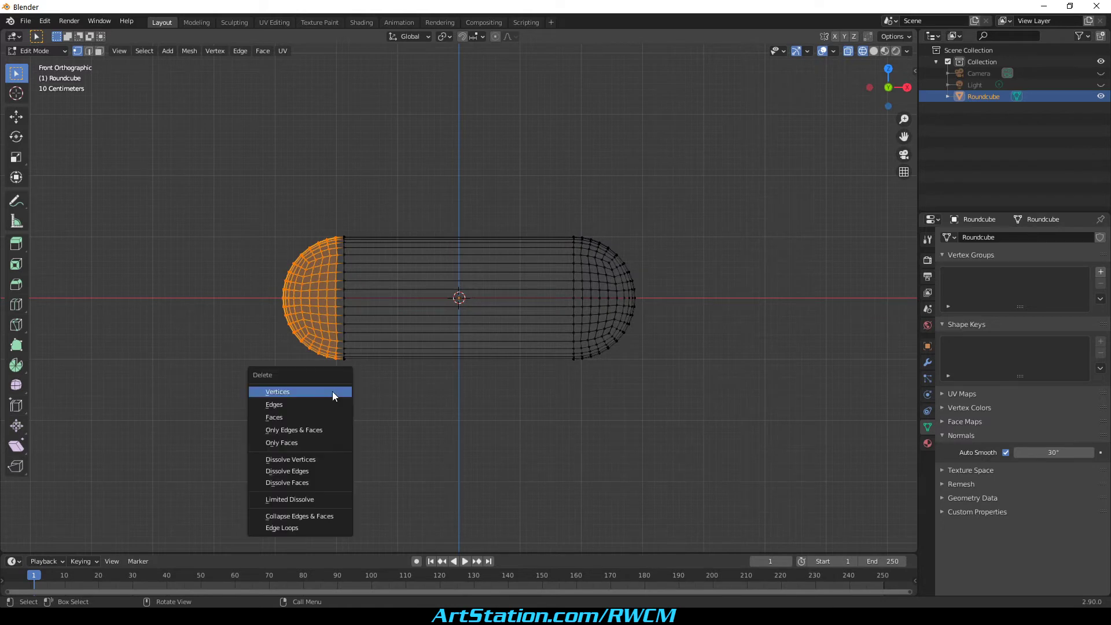
click(334, 395)
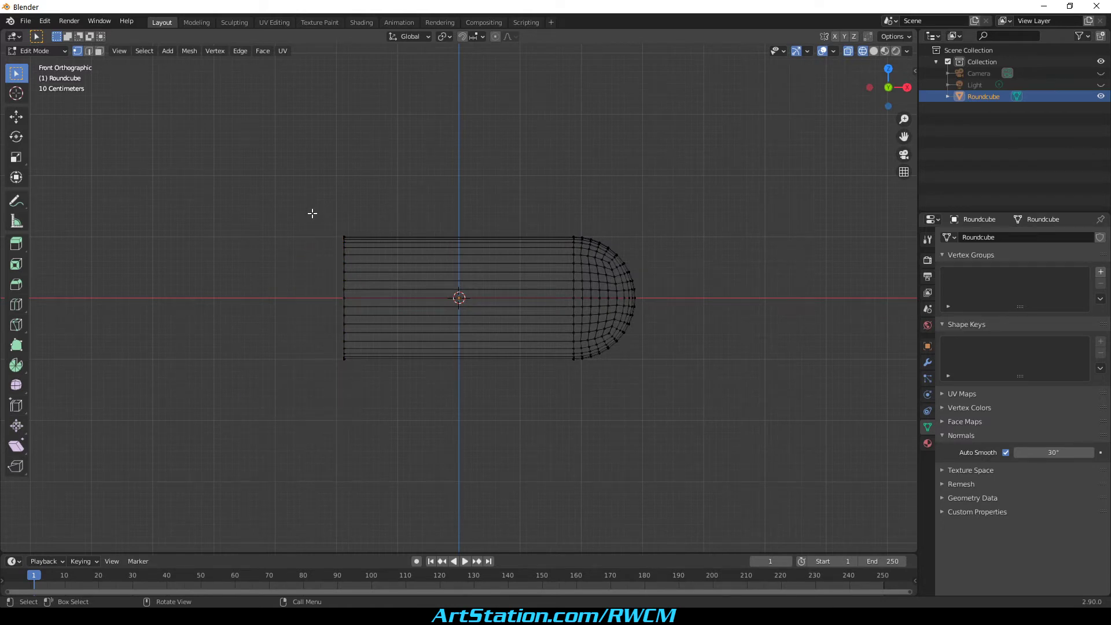
drag(312, 213, 402, 425)
- Move the open left edge 1.8429 m along X to the centre, then return to Object Mode
key(g)
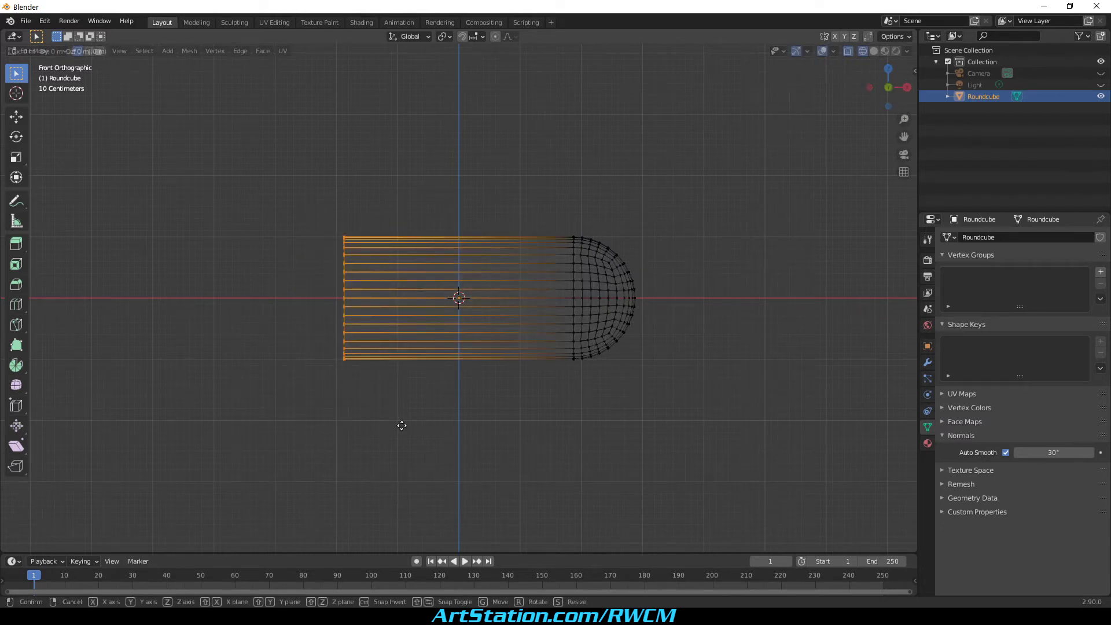
key(x)
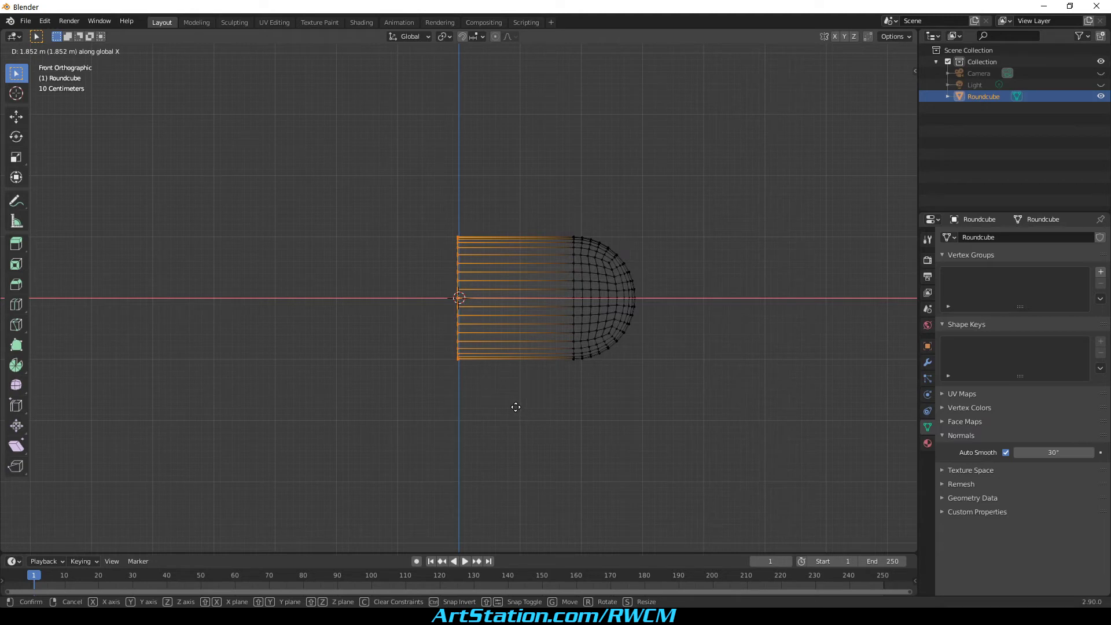
click(513, 405)
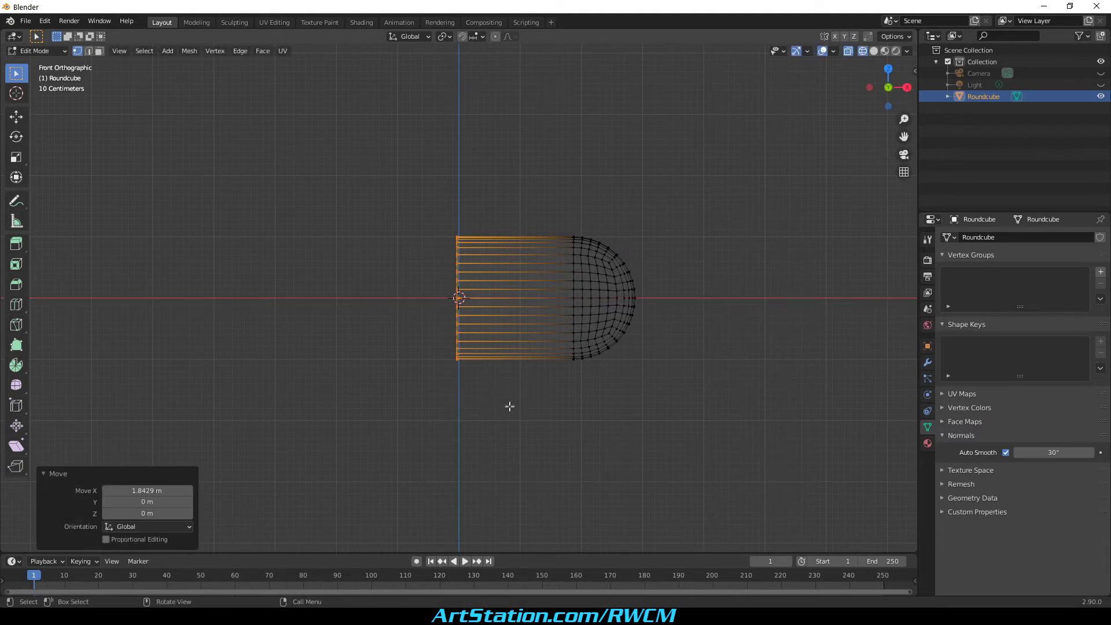
key(Tab)
- Zoom in with solid shading to inspect the half capsule's hollow open end
middle_drag(513, 410, 563, 404)
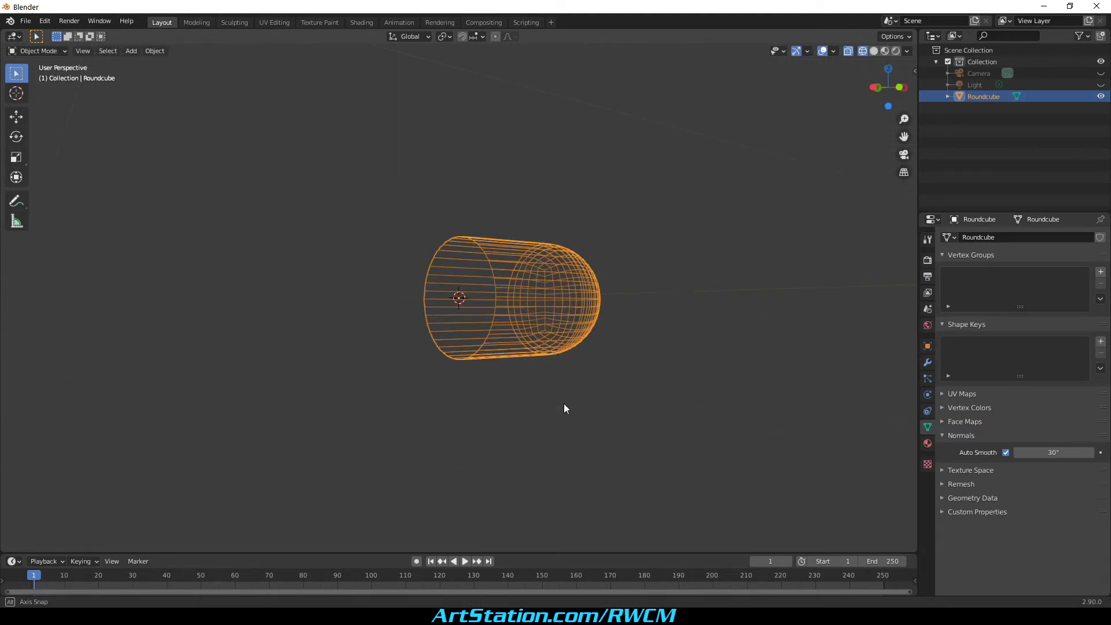
key(shift+z)
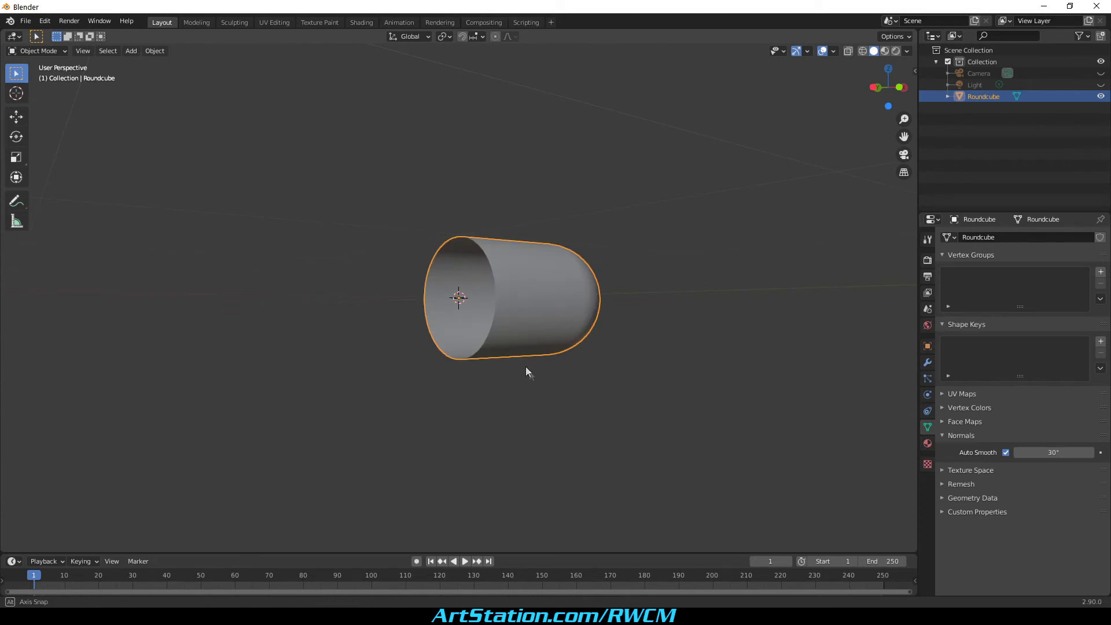
middle_drag(525, 366, 533, 399)
scroll(479, 323, up, 4)
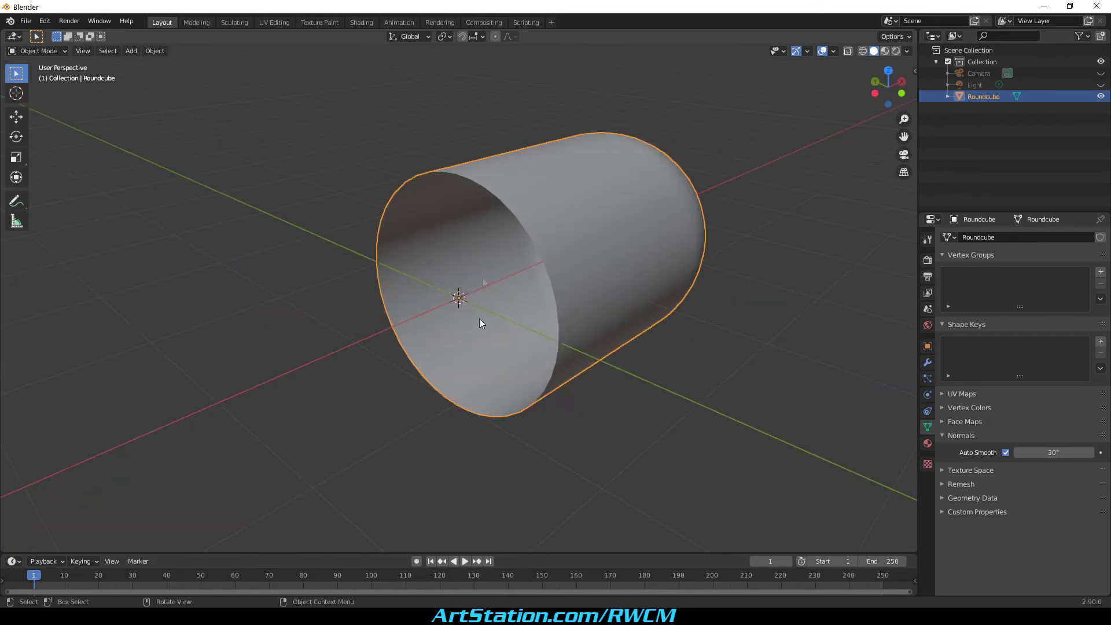
mouse_move(469, 300)
middle_down()
mouse_move(526, 307)
mouse_move(513, 313)
mouse_move(485, 266)
mouse_move(469, 310)
middle_up()
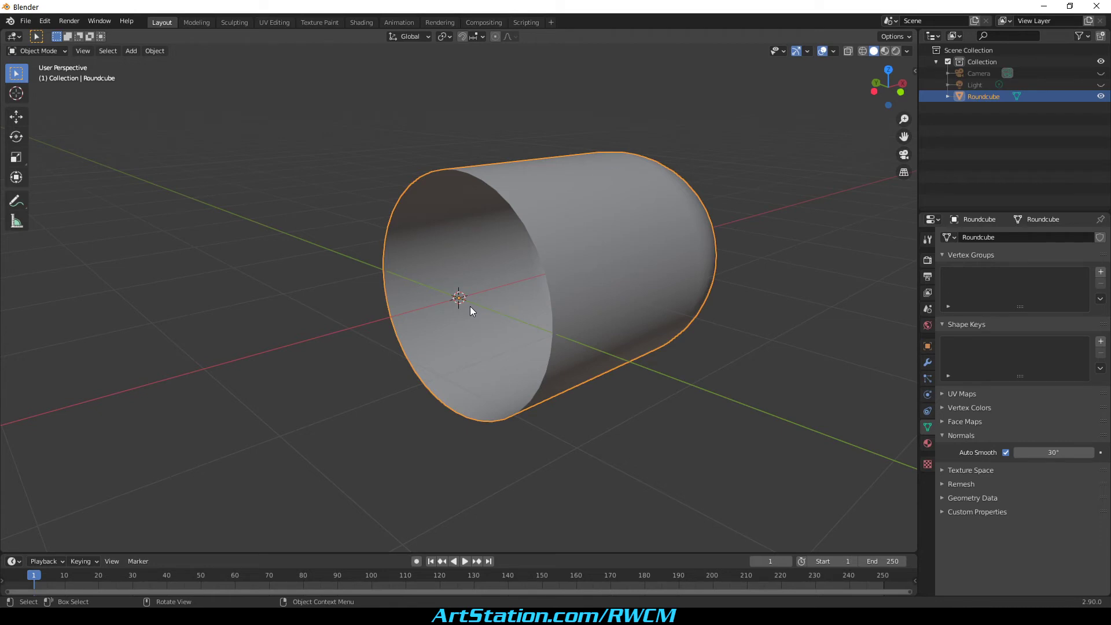
key(Tab)
- Fill the open end with a face (F), return to front view, and duplicate the half capsule
key(f)
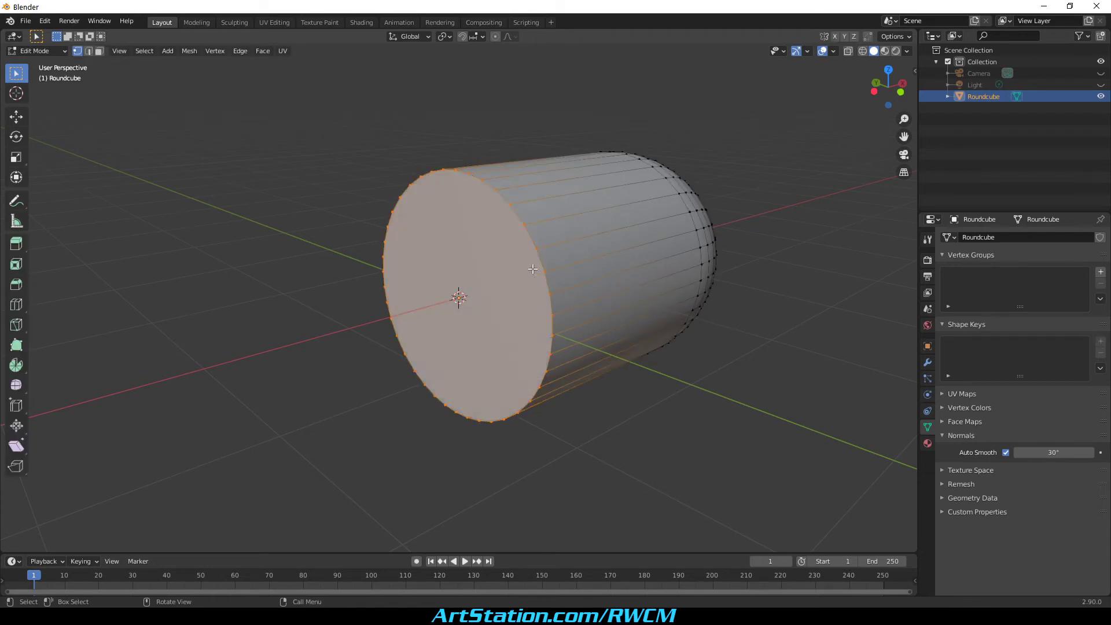
key(Tab)
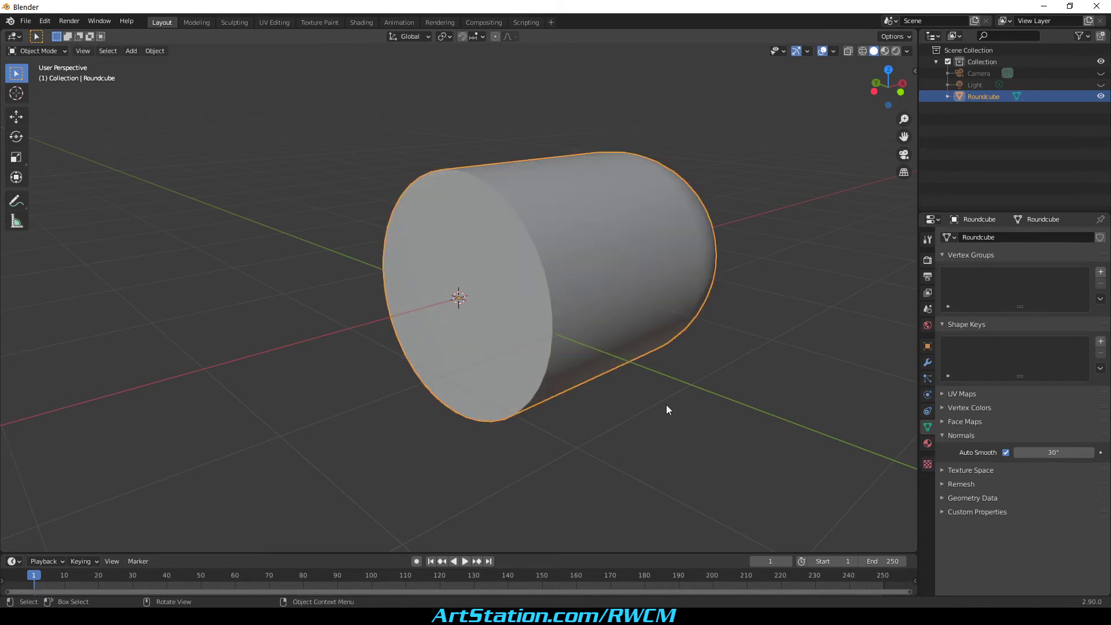
middle_drag(667, 407, 638, 372)
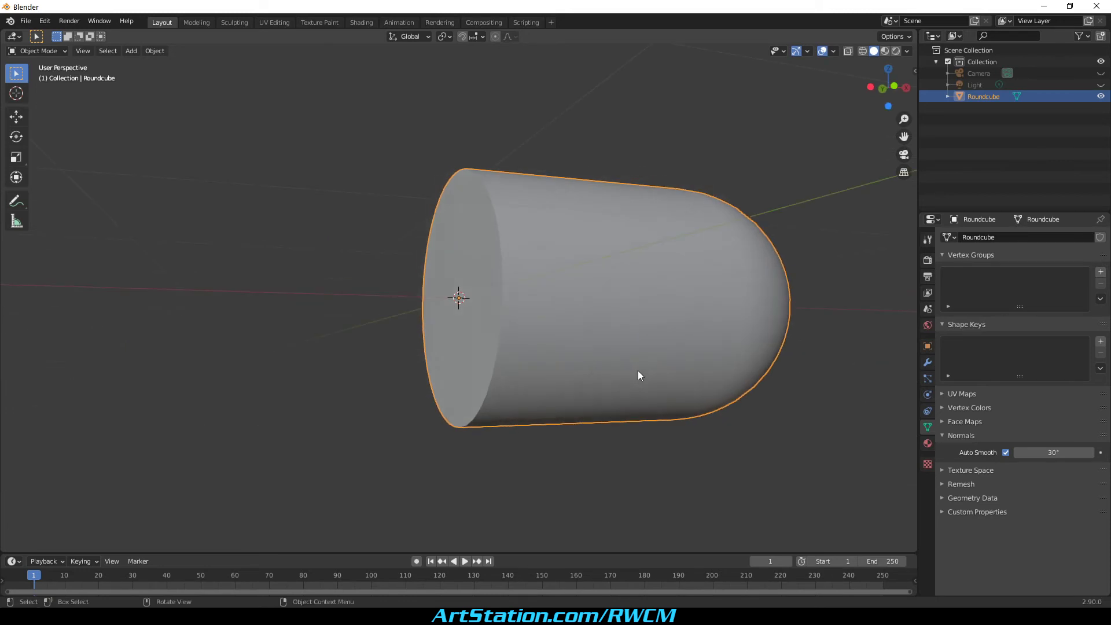
key(KP_1)
scroll(638, 371, down, 3)
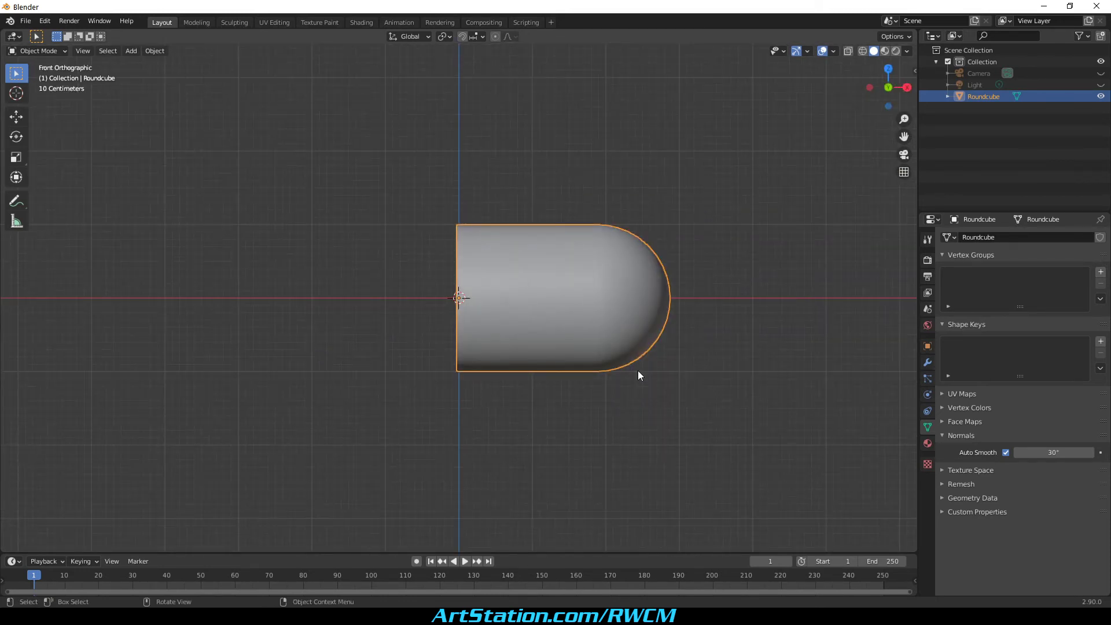
key(shift+d)
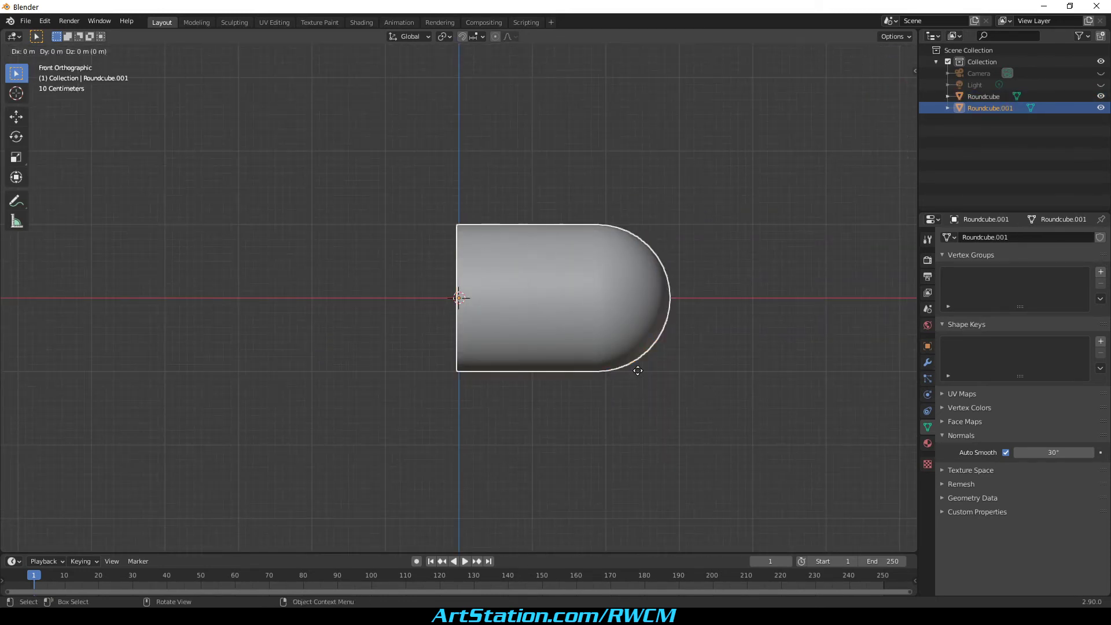
- Leave the duplicate Roundcube.001 in place and rotate it 180° about Z to mirror the original half
right_click(638, 371)
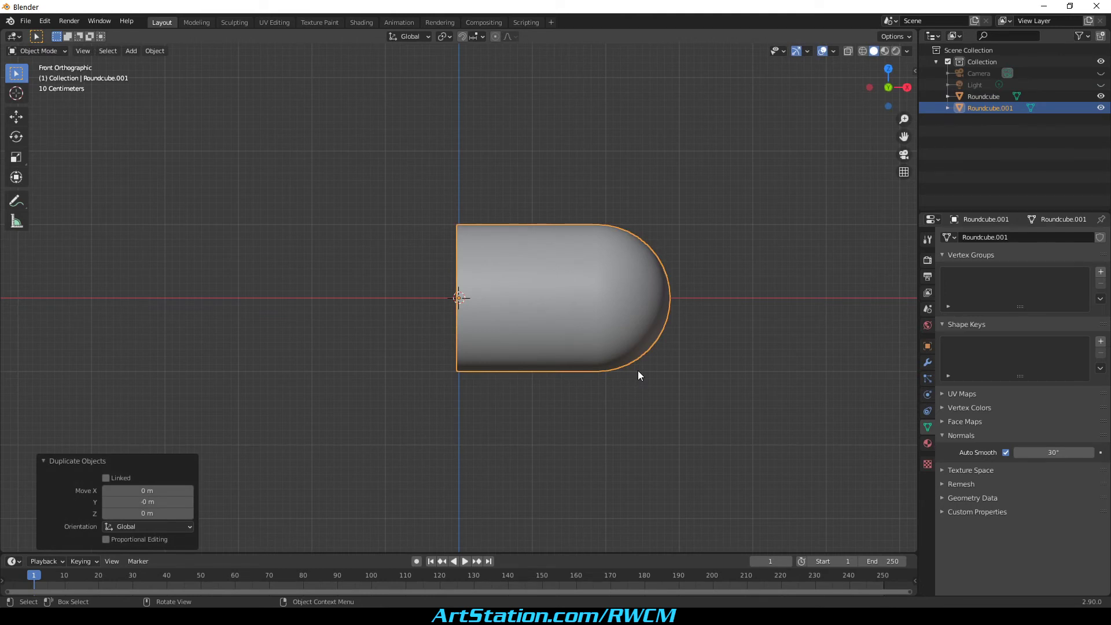
key(r)
text(z)
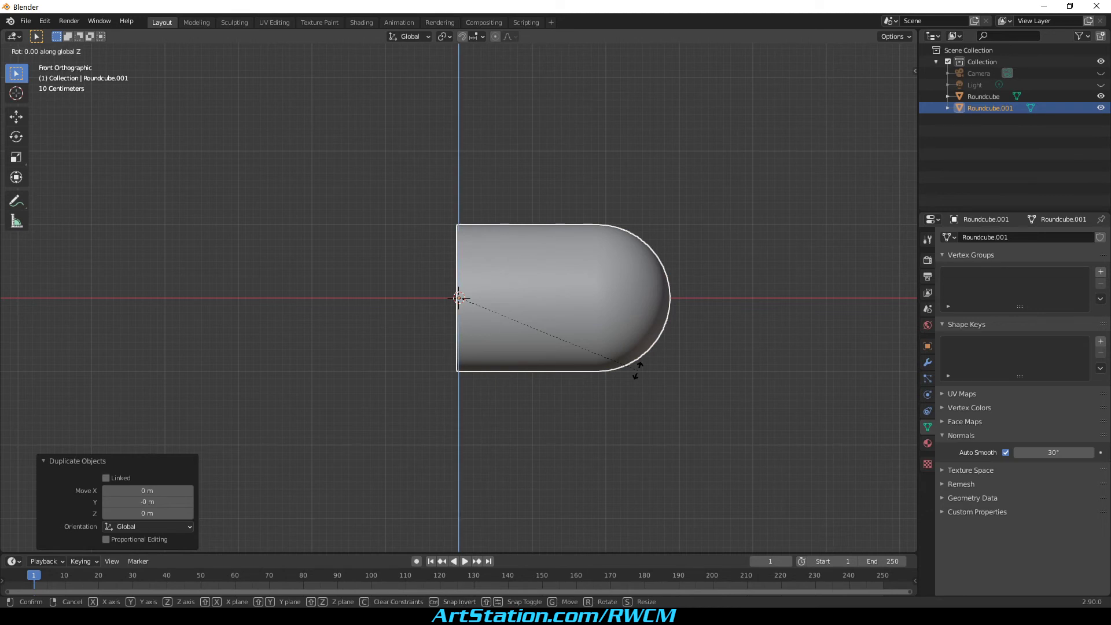
text(180)
key(Return)
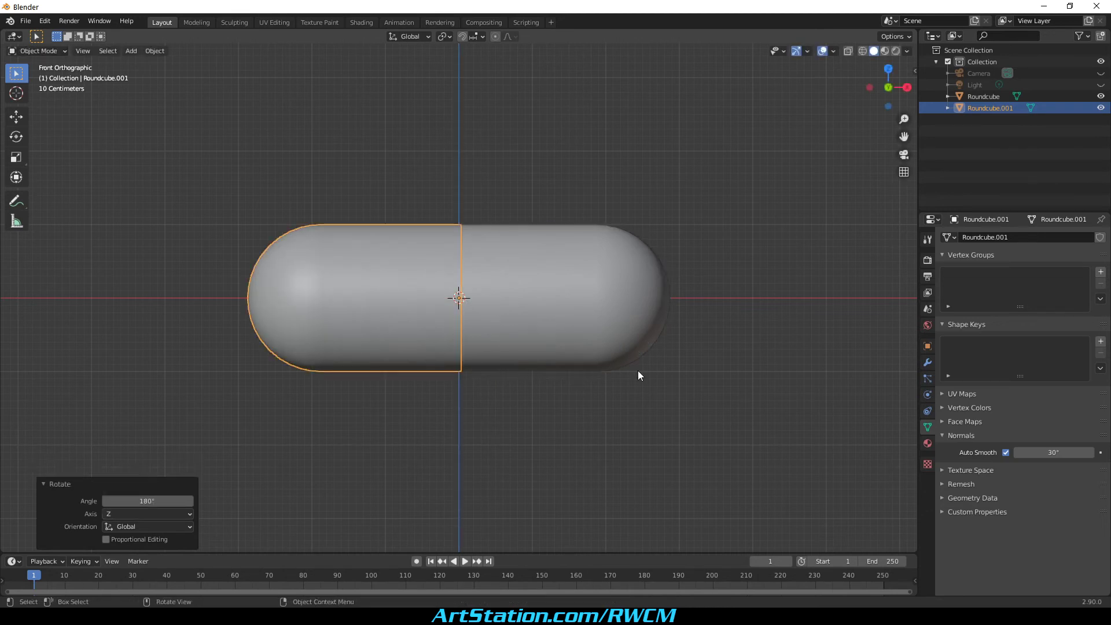
middle_drag(675, 403, 633, 413)
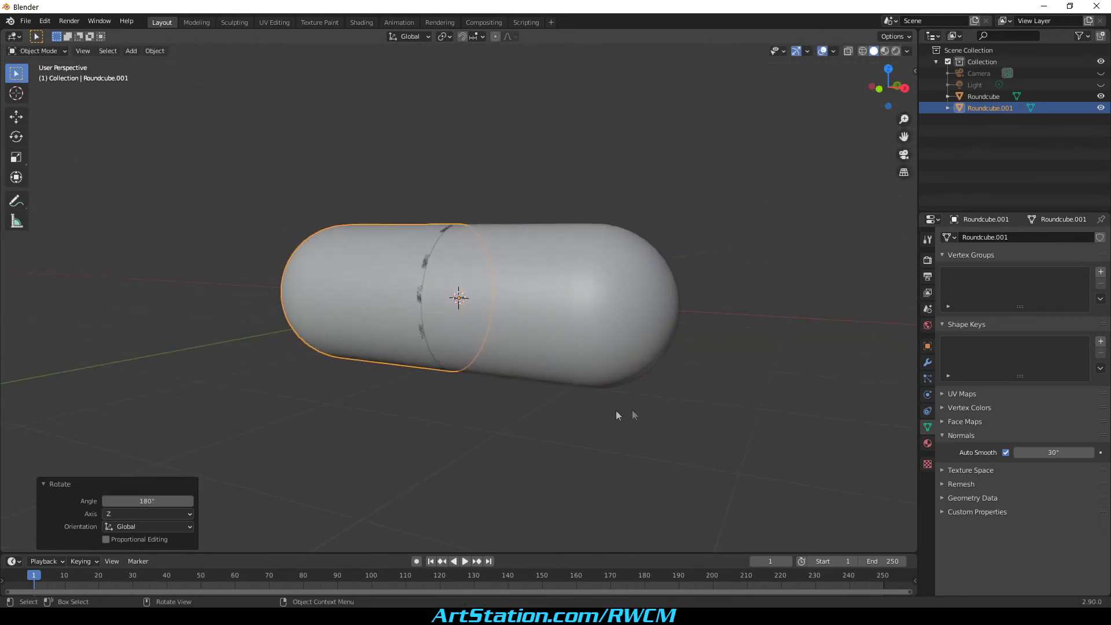
scroll(524, 359, up, 2)
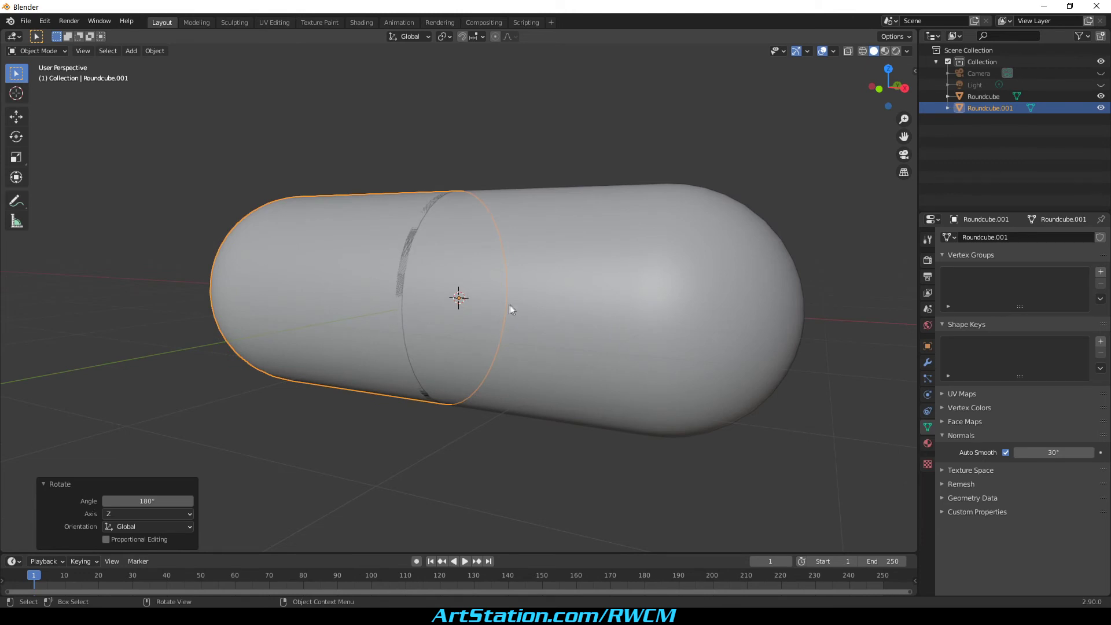
- Scale Roundcube.001 up to about 1.03 and deselect it
key(s)
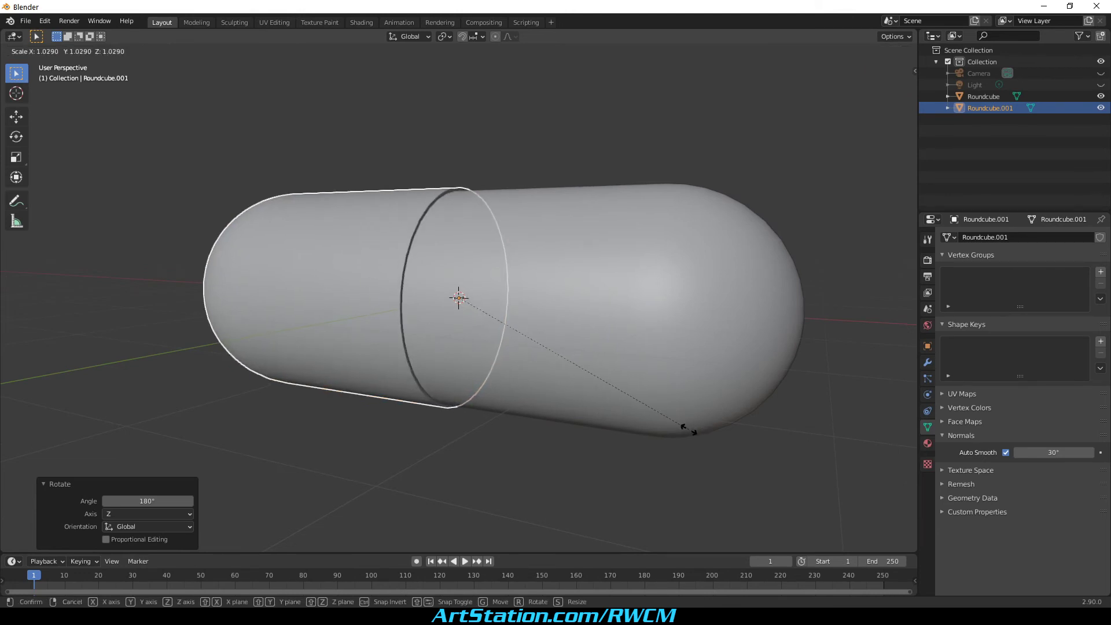
click(689, 430)
click(596, 477)
- Orbit the capsule so it lies horizontal with the seam forward, then switch to camera view
middle_drag(602, 417, 581, 457)
scroll(582, 457, down, 6)
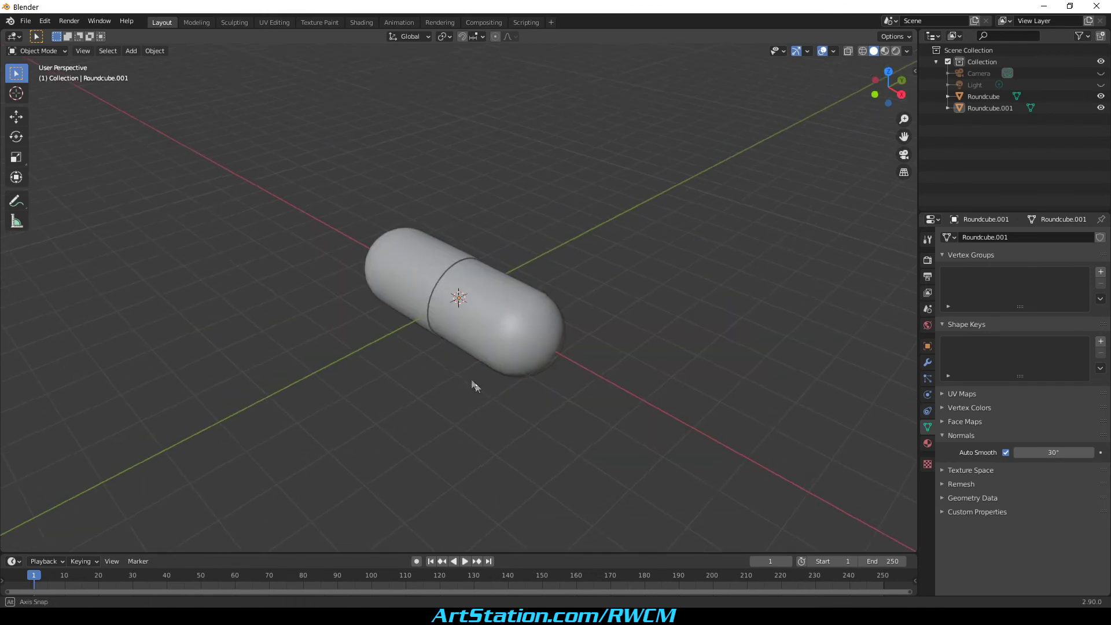
middle_drag(454, 376, 596, 370)
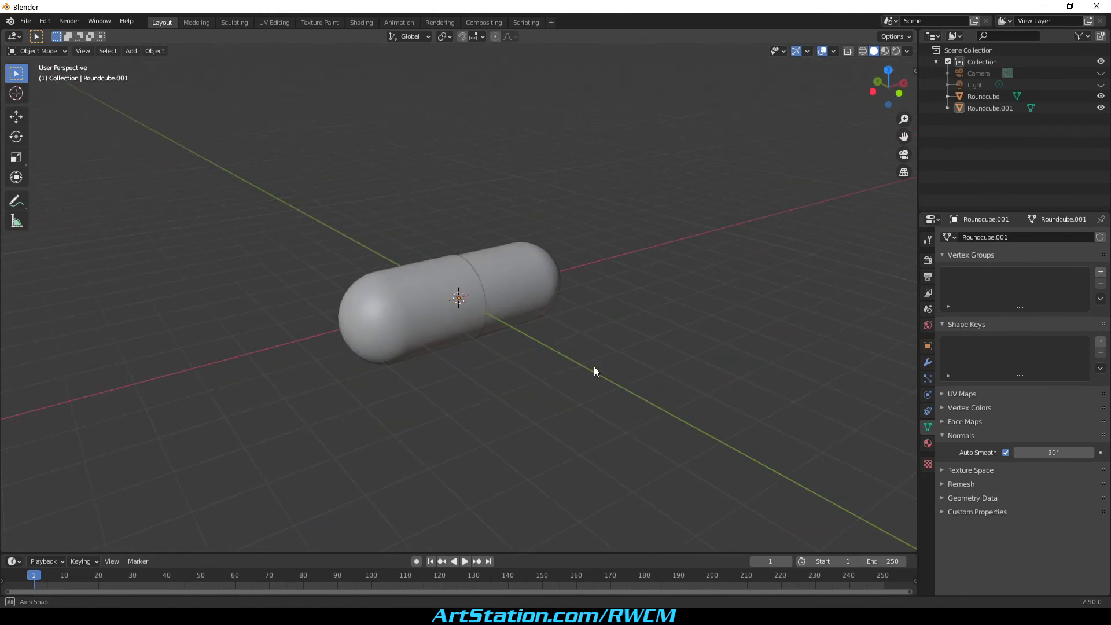
scroll(517, 367, up, 3)
middle_drag(518, 362, 543, 358)
key(KP_0)
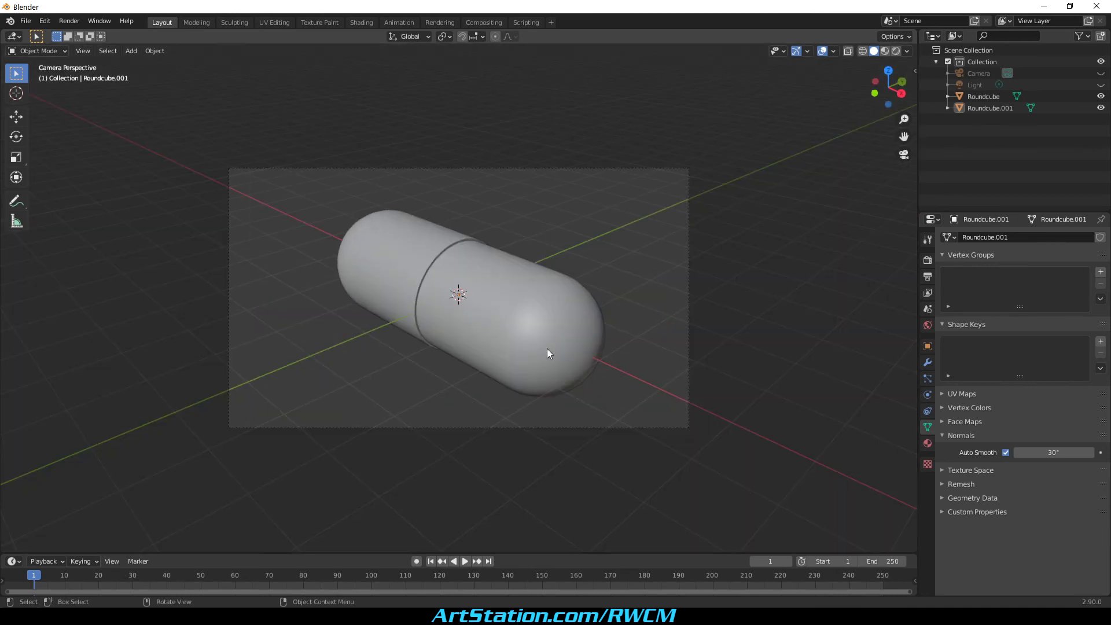